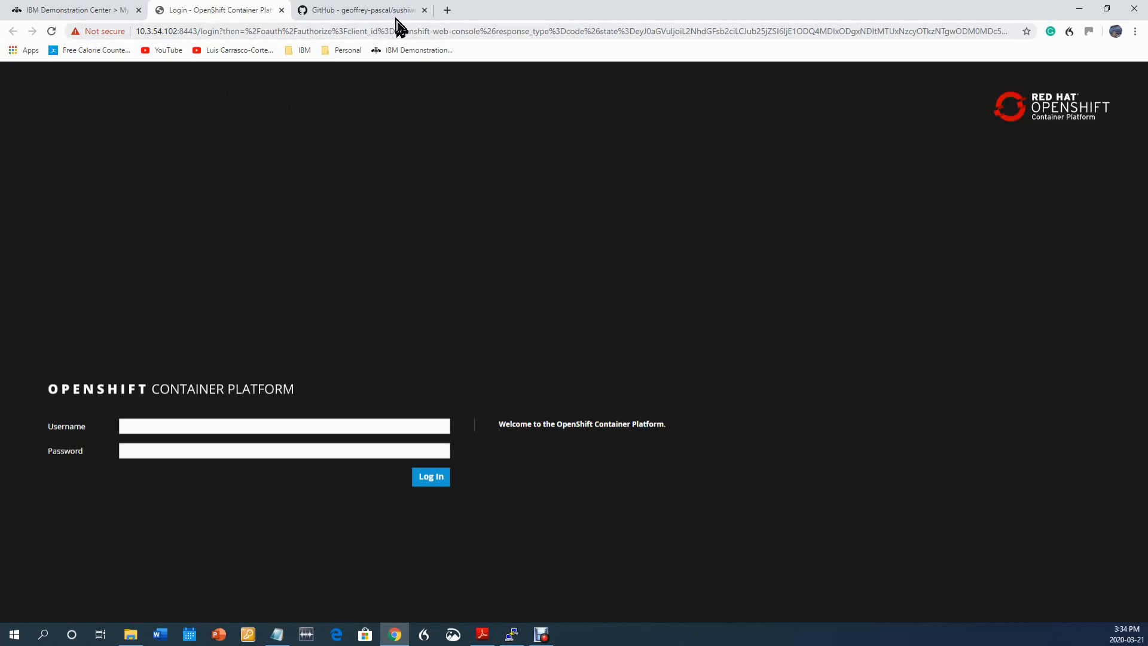
Switch from the OpenShift login page to the sushiweb GitHub repository tab.
left_click(366, 16)
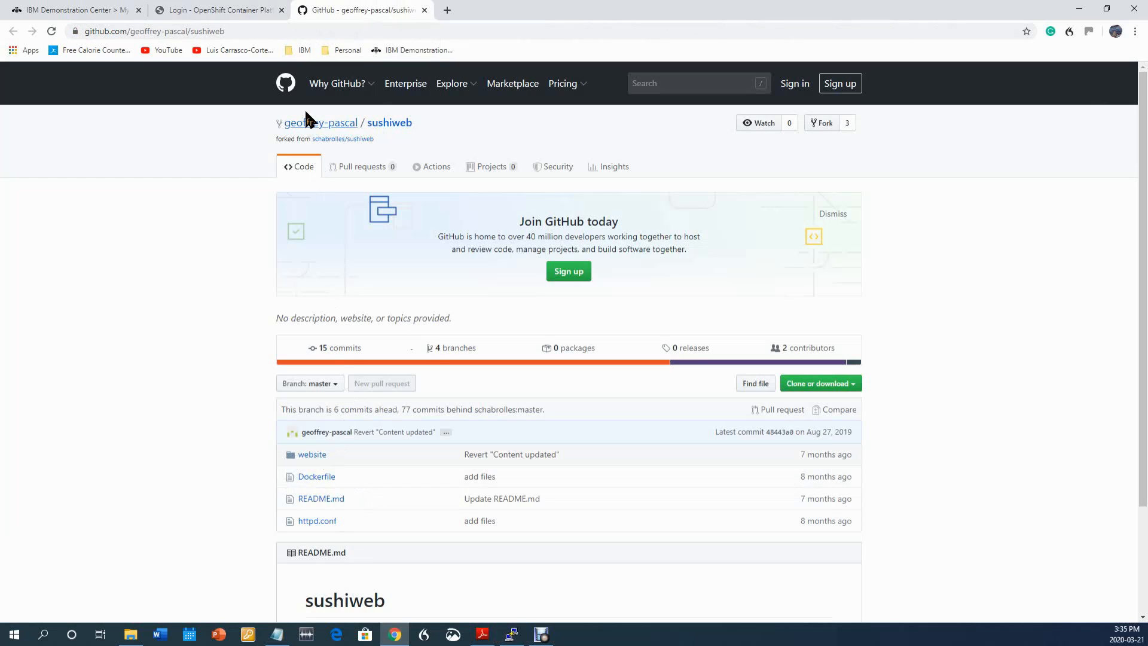
Go back from the sushiweb repository to the OpenShift console's Browse Catalog.
left_click(216, 13)
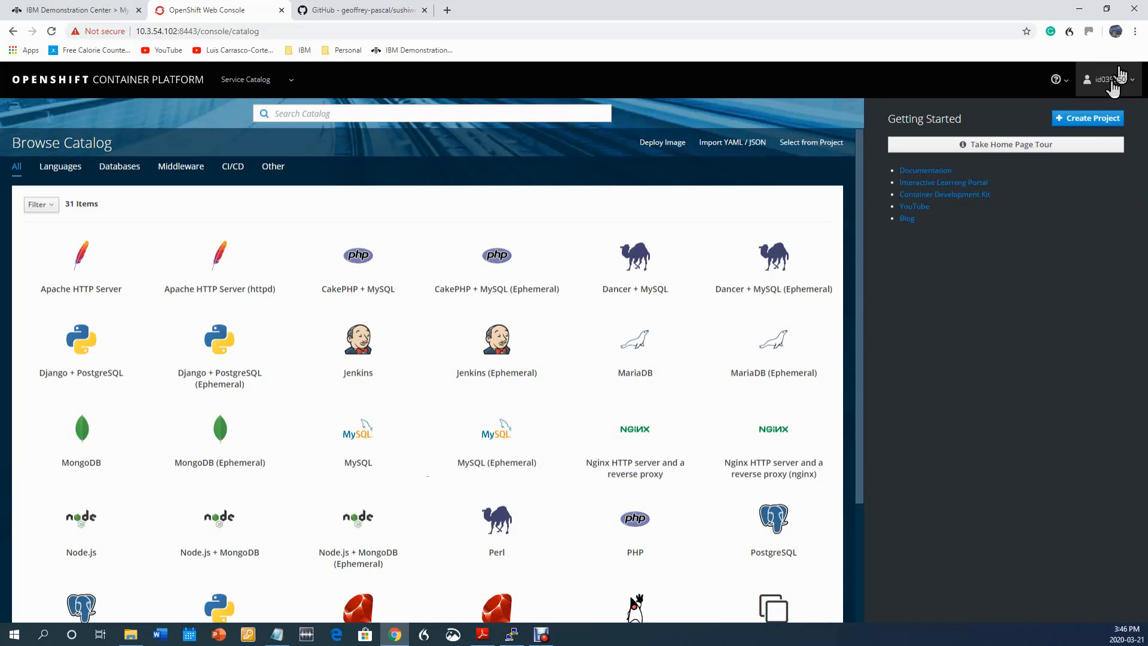
Create the project sushiweb-sources, then launch PuTTY from the taskbar.
left_click(1089, 119)
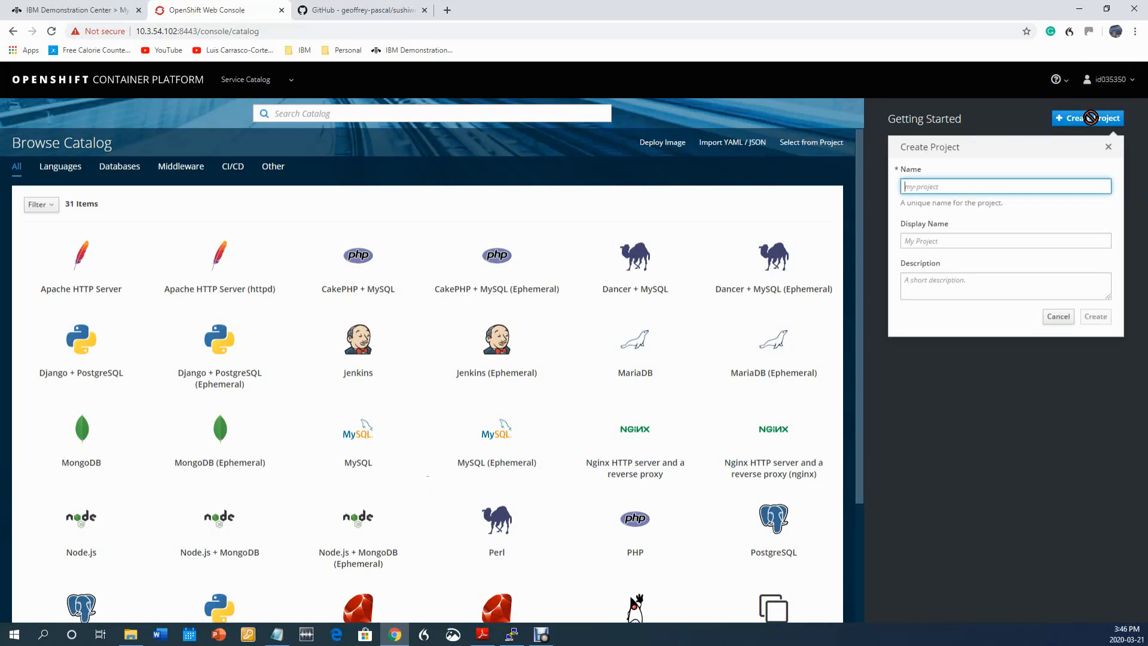
type("sushiweb-sources")
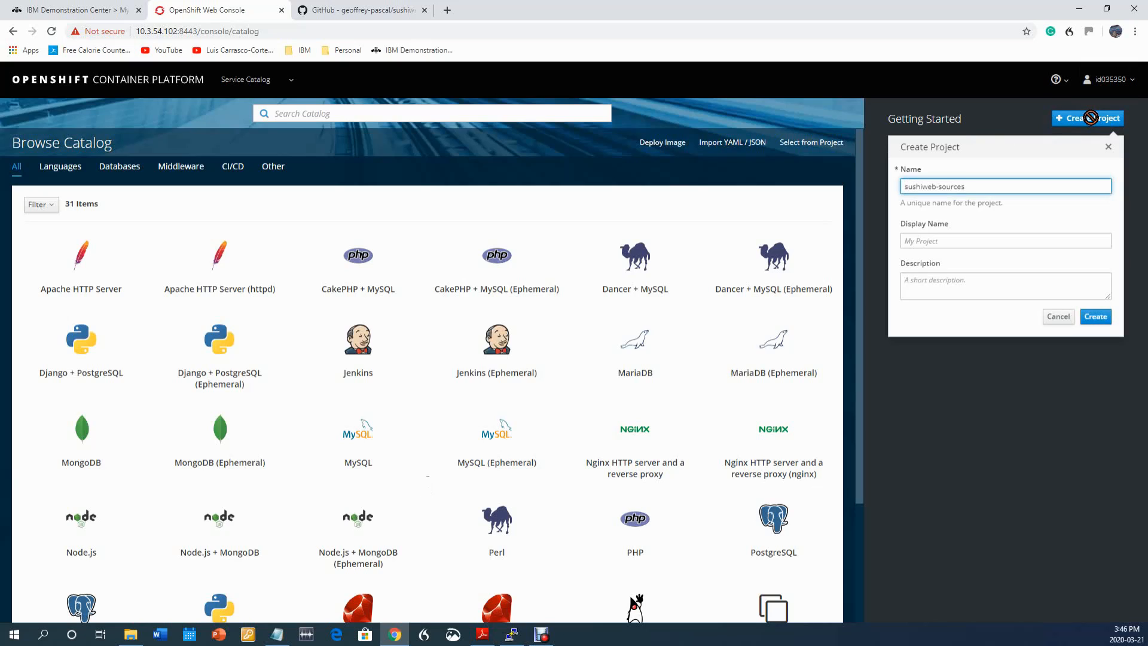
left_click(1095, 317)
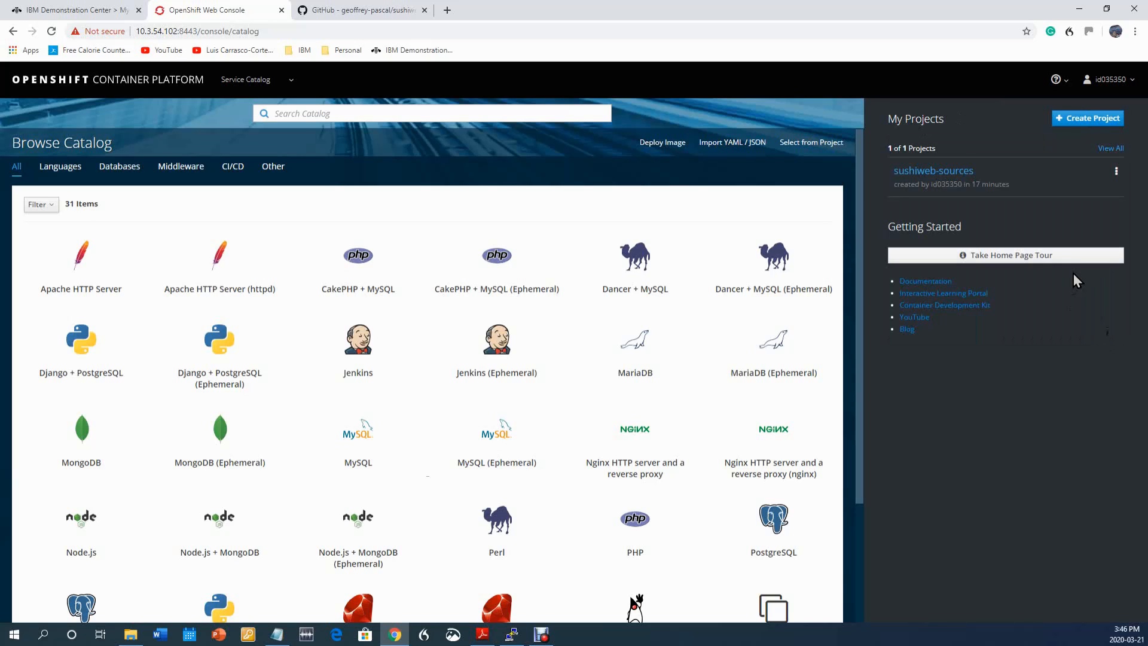
left_click(511, 633)
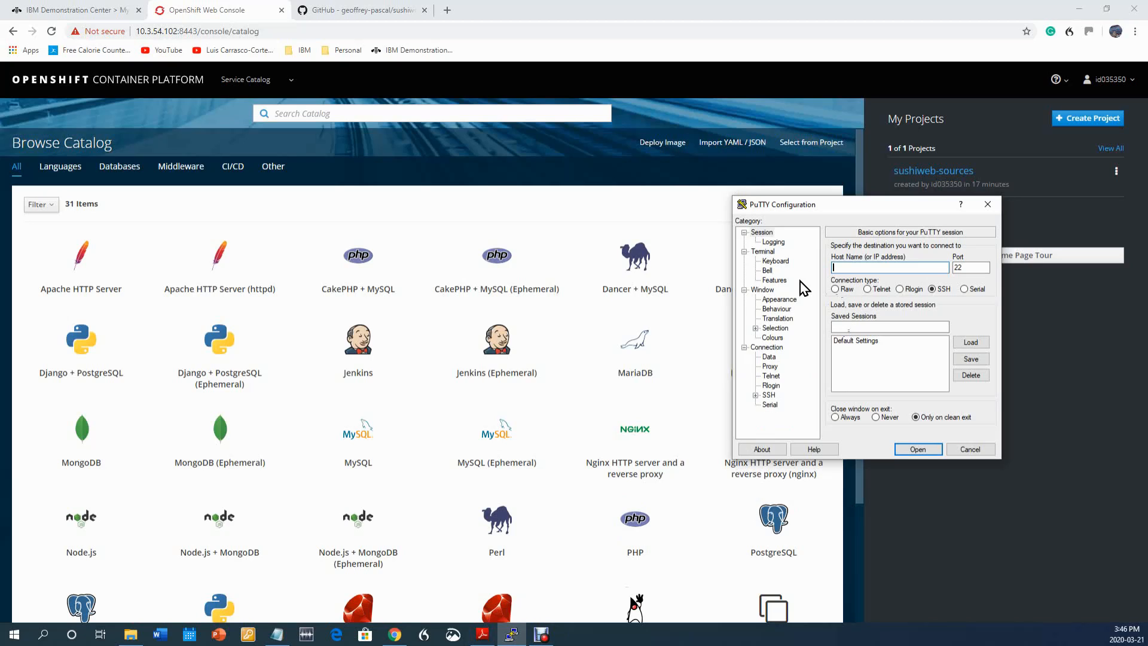
Connect PuTTY to server 10.3.54.102 and sign in with the account user name and password.
type("10.3.54.102")
key("Return")
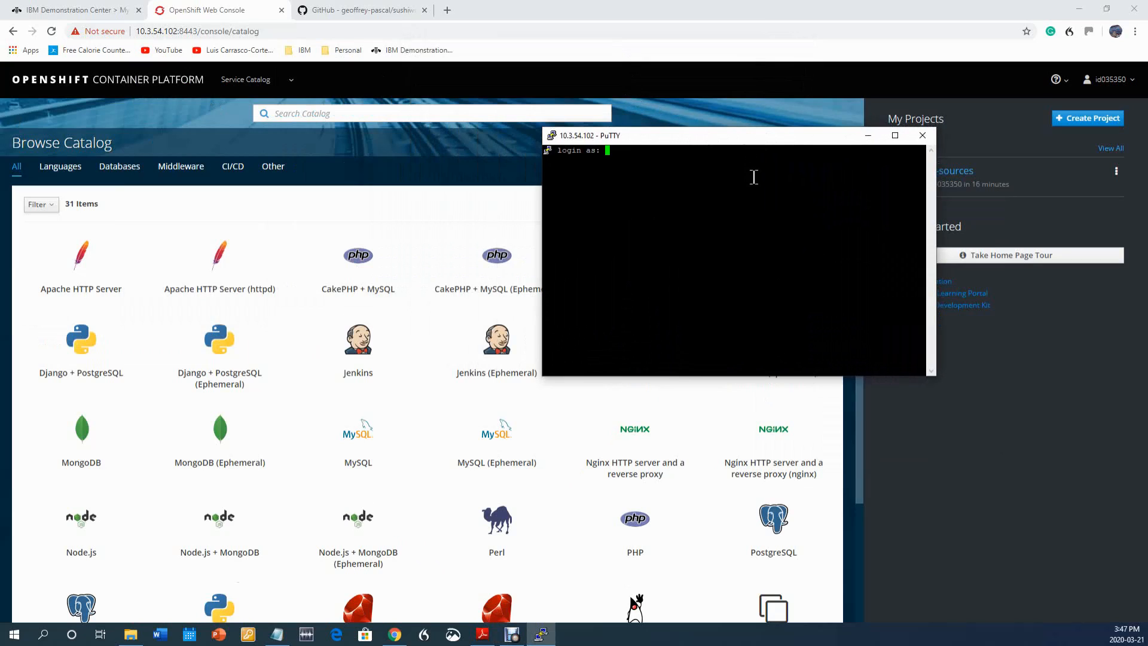
type("id035350")
key("Return")
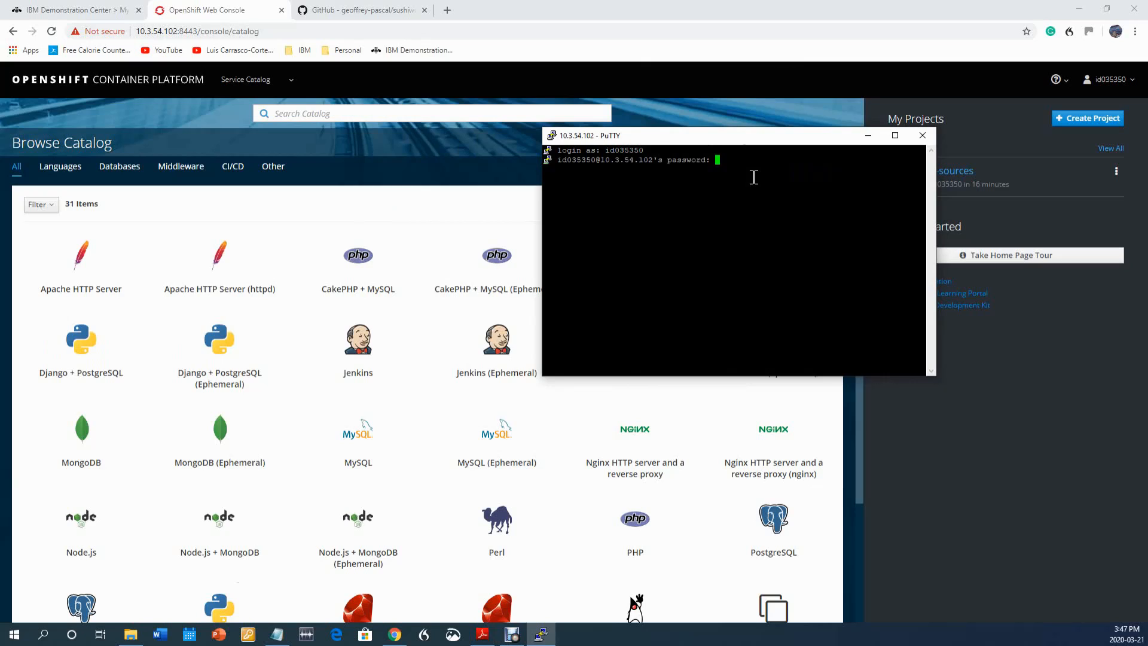
key("Return")
key("Return")
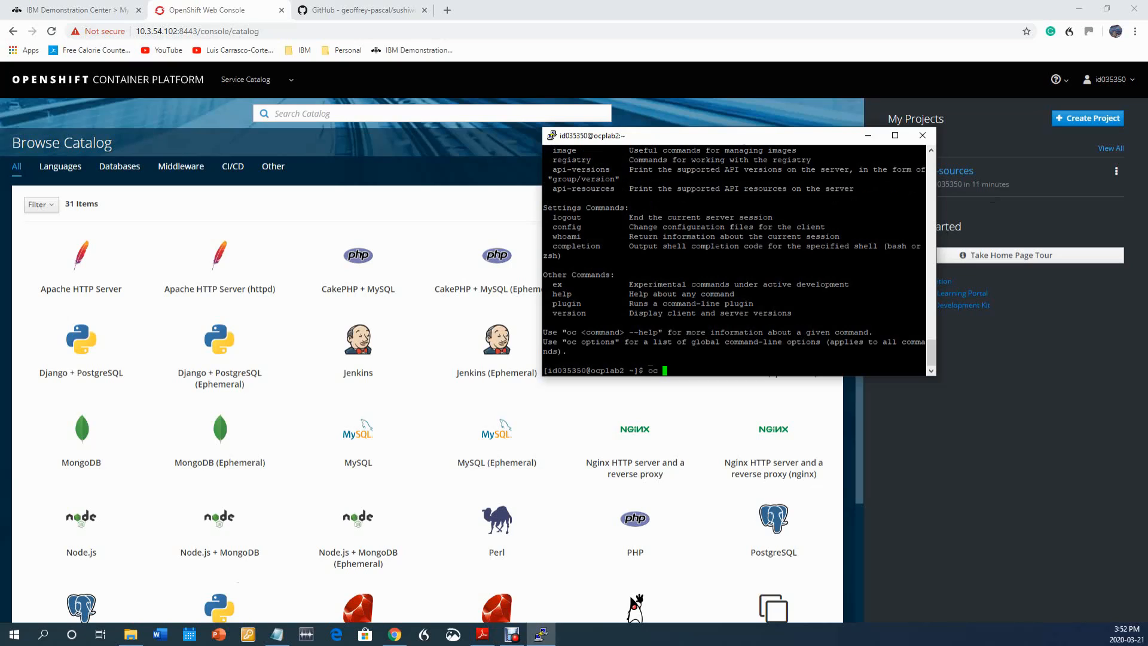
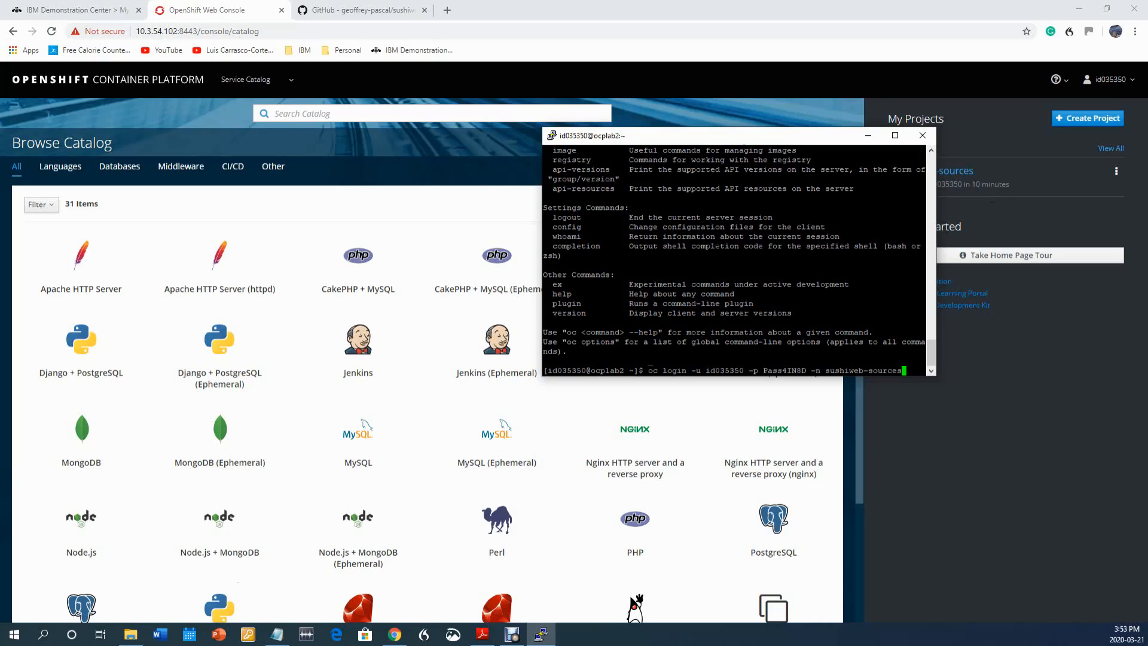
Run oc login into project sushiweb-sources, accepting insecure connections, and paste the new-app command.
key("Return")
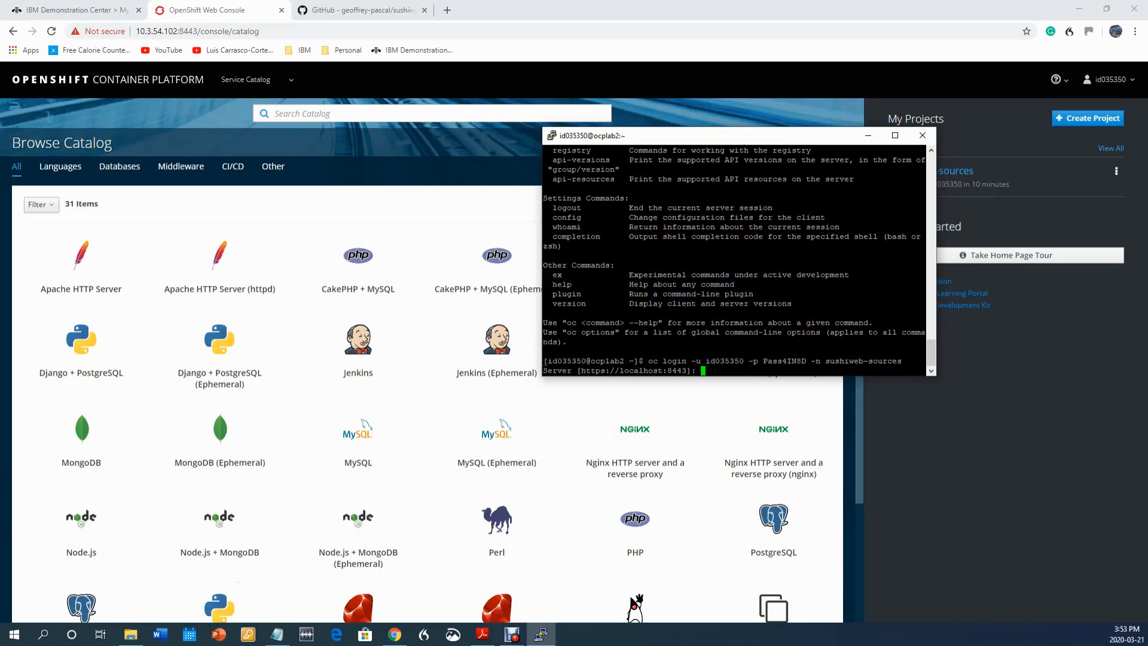
key("Return")
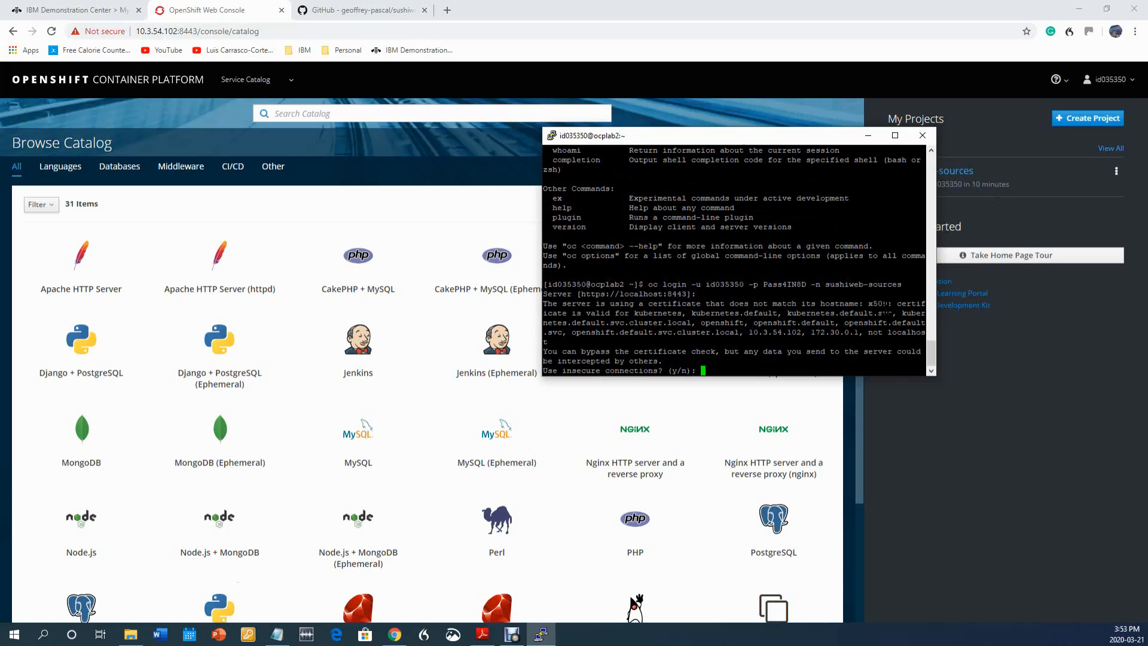
key("Return")
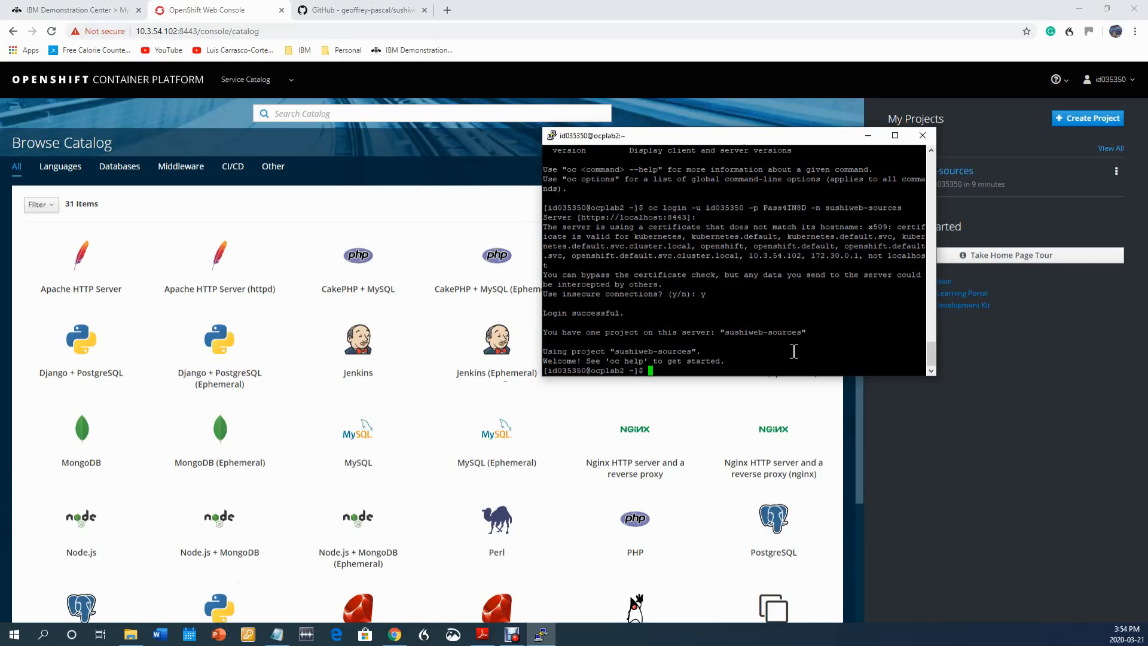
right_click(793, 351)
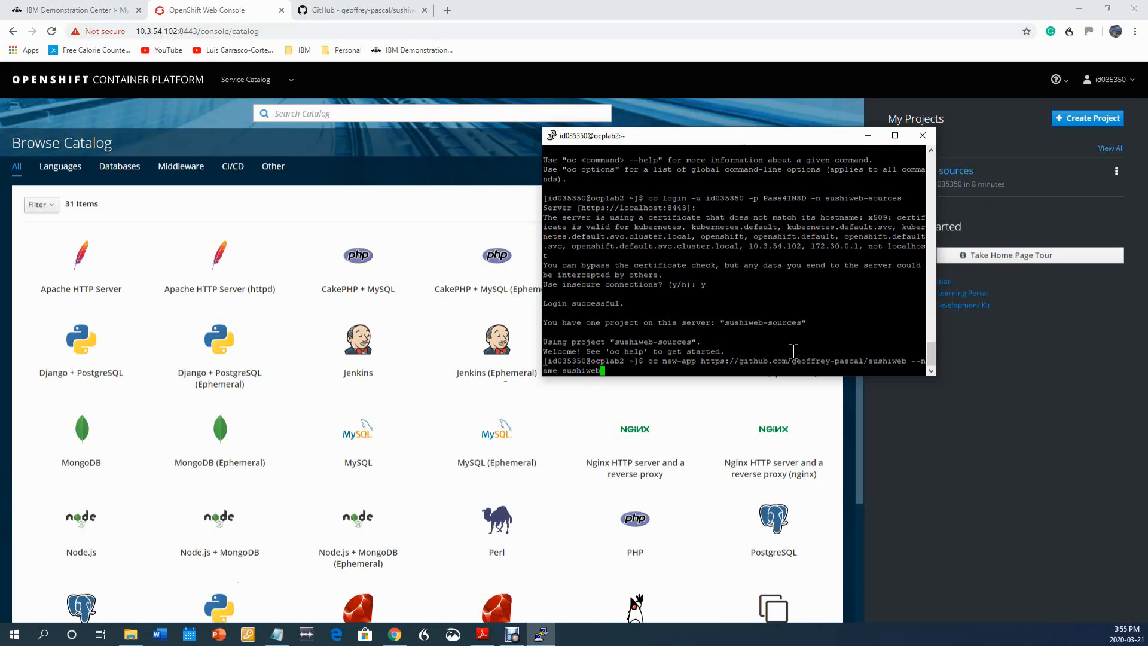
Run oc new-app for the sushiweb repo and follow bc/sushiweb logs until the image push succeeds.
key("Return")
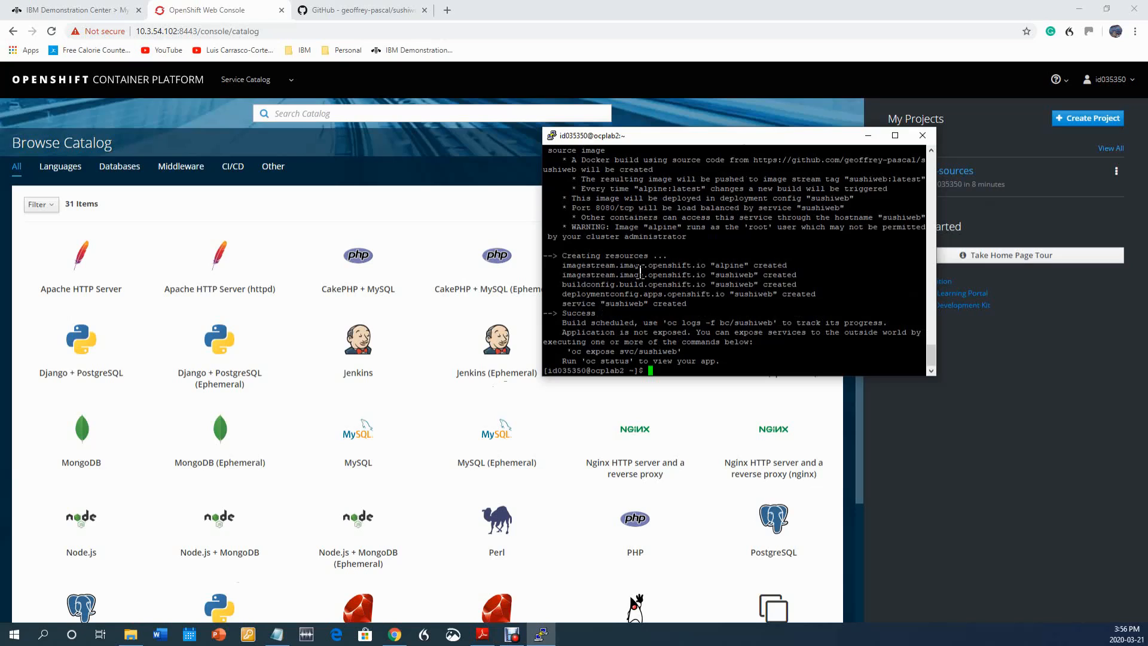
type("oc logs -f bc/sushiweb")
key("Return")
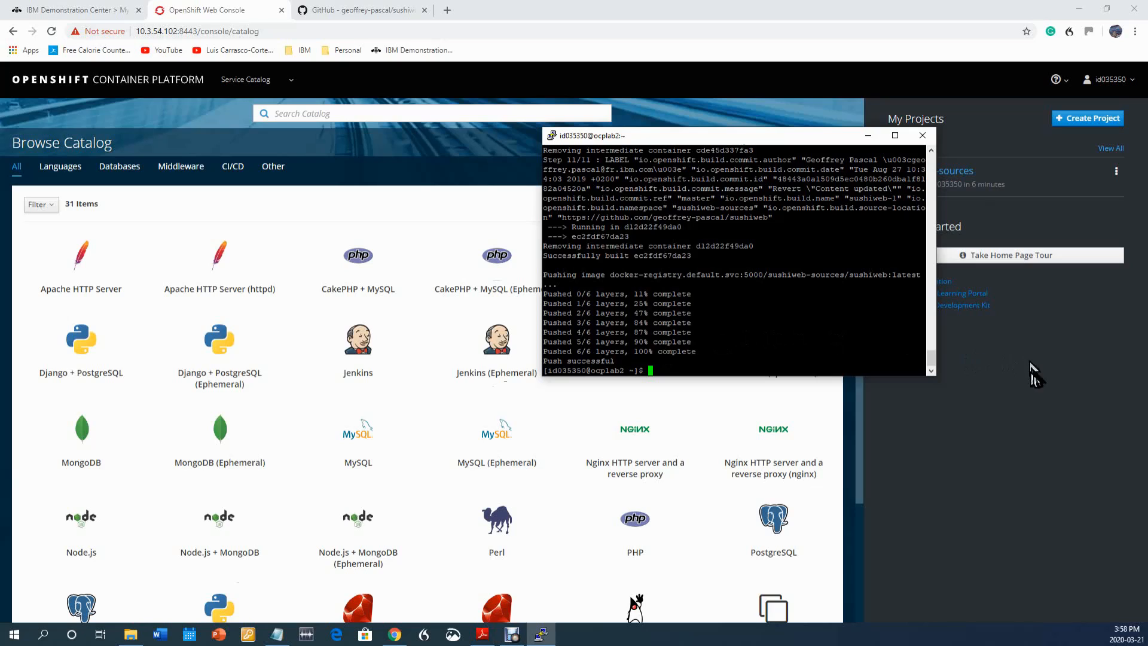
left_click(1028, 374)
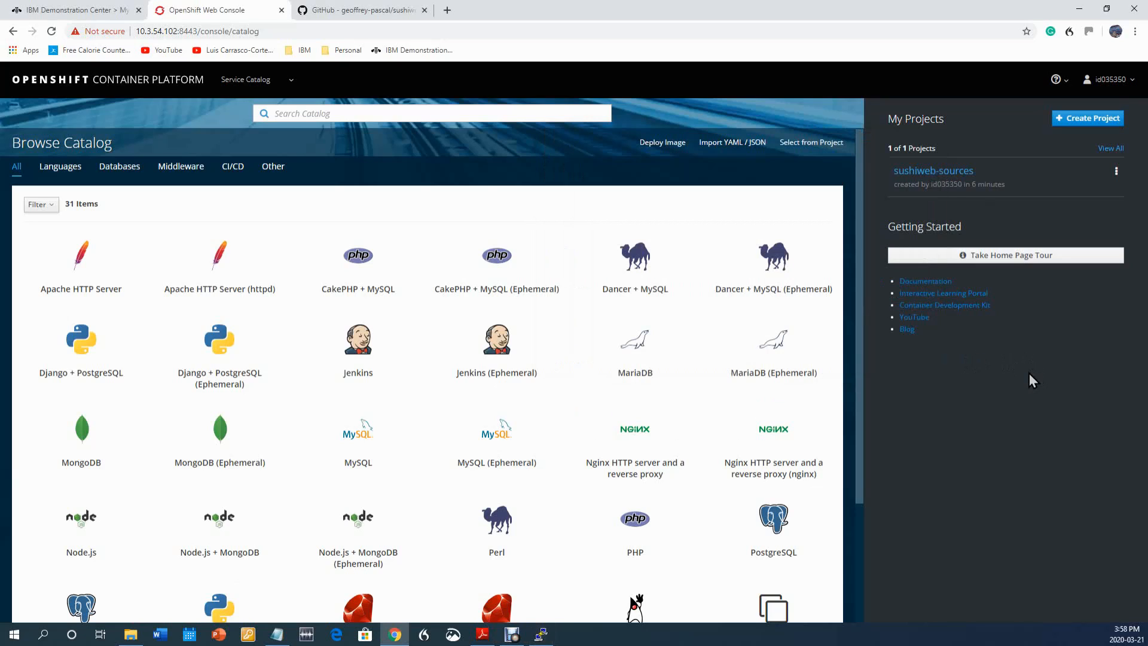
Open the sushiweb-sources overview showing deployment #1 with 1 pod and build #1 complete.
left_click(926, 173)
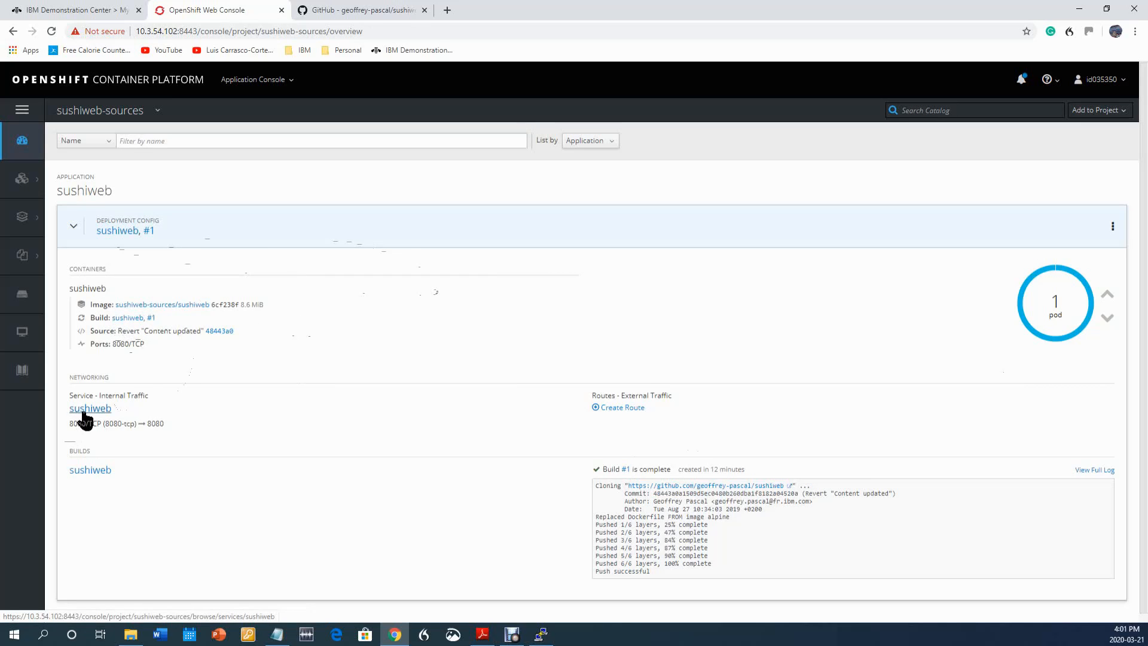
scroll(113, 415, "down", 1)
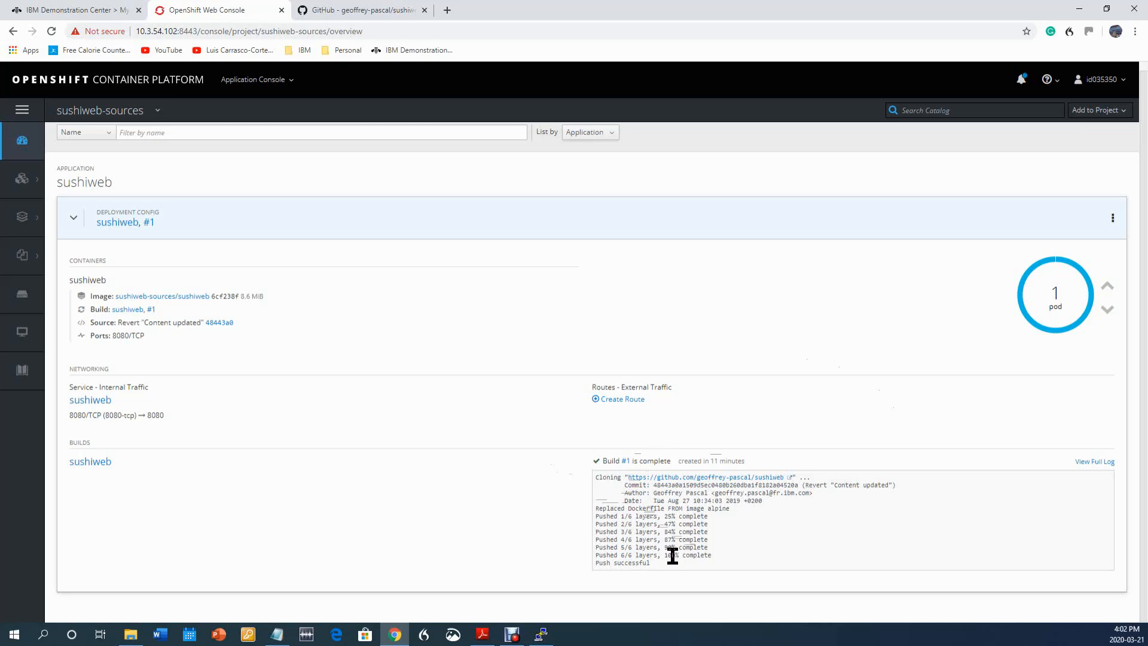
Review the sushiweb #1 deployment's logs and its events, including the sushiweb-1-brrr8 pod creation.
left_click(149, 223)
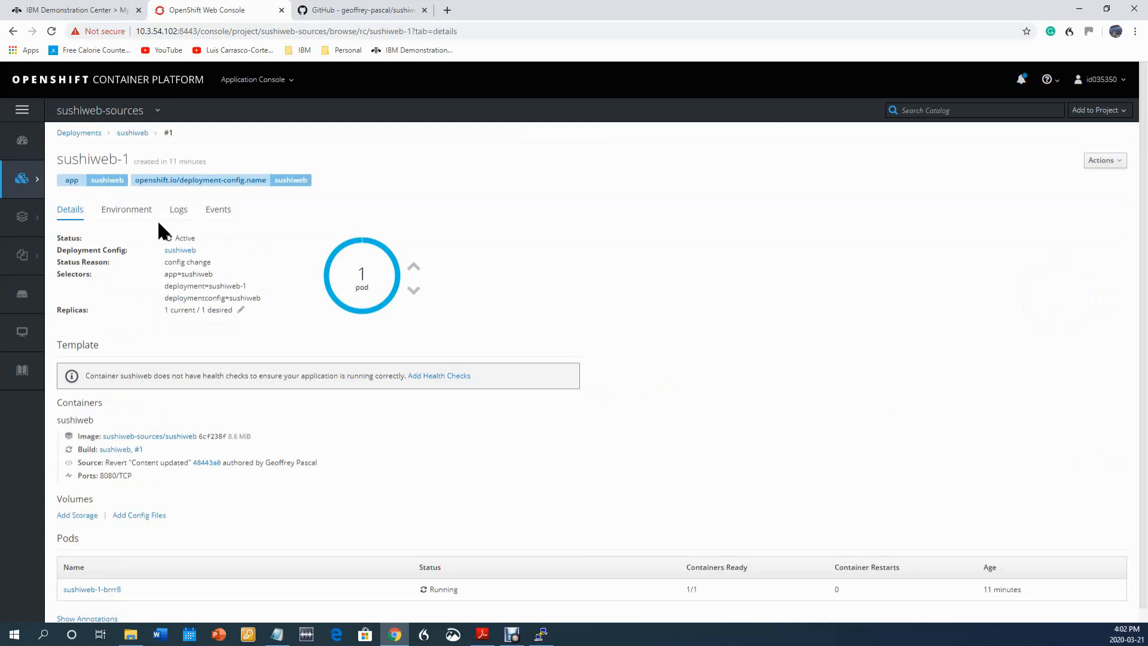
left_click(178, 210)
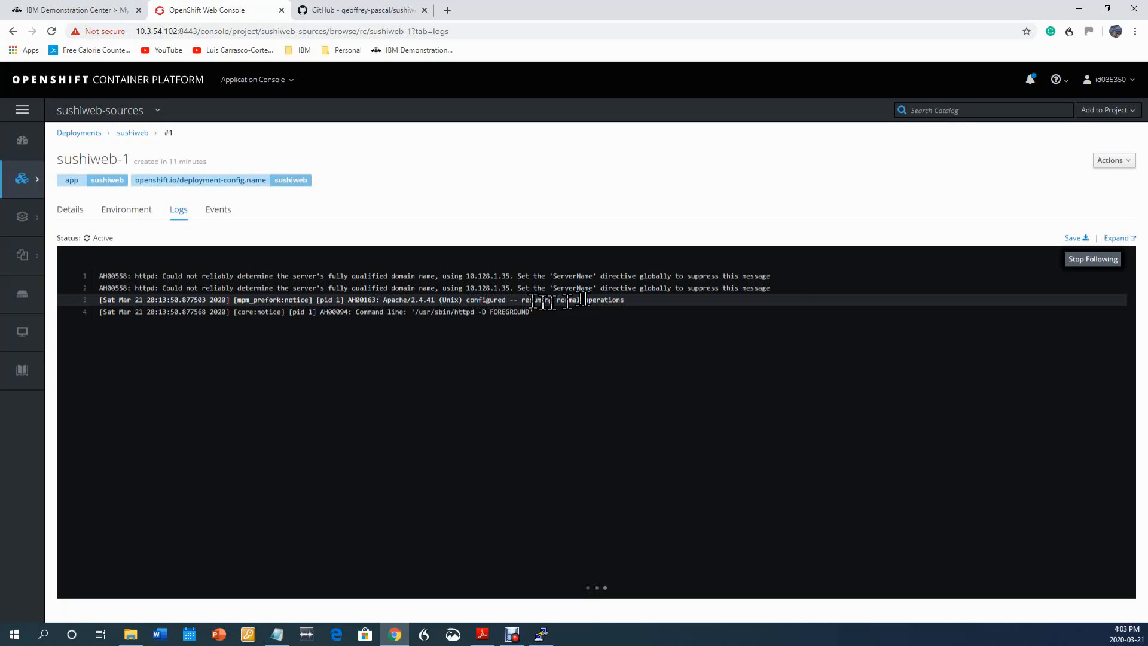
left_click(218, 210)
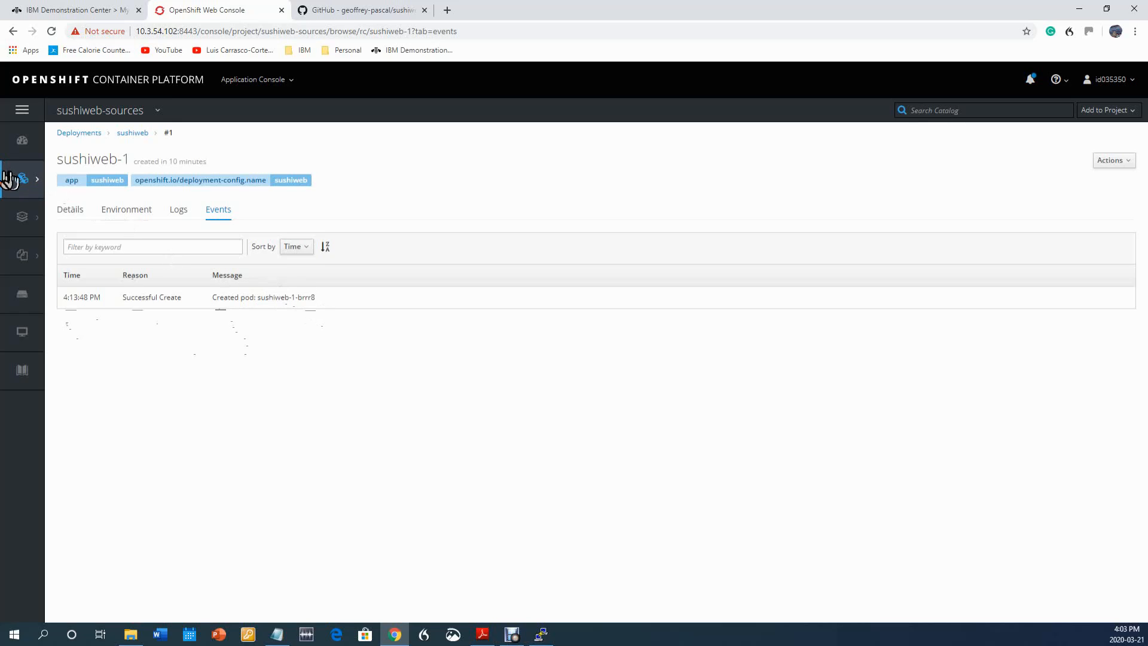
mouse_move(23, 180)
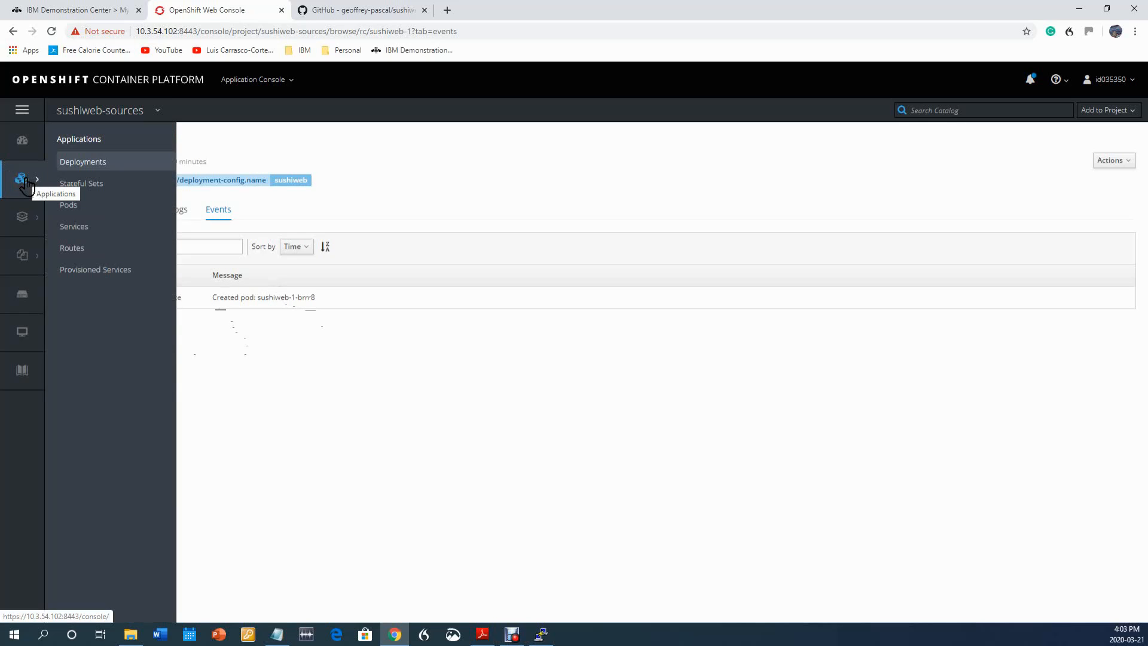
Create route sushiweb-sources with hostname sushiweb-sources.10.3.54.102.nip.io for service sushiweb on 8080-tcp.
left_click(73, 252)
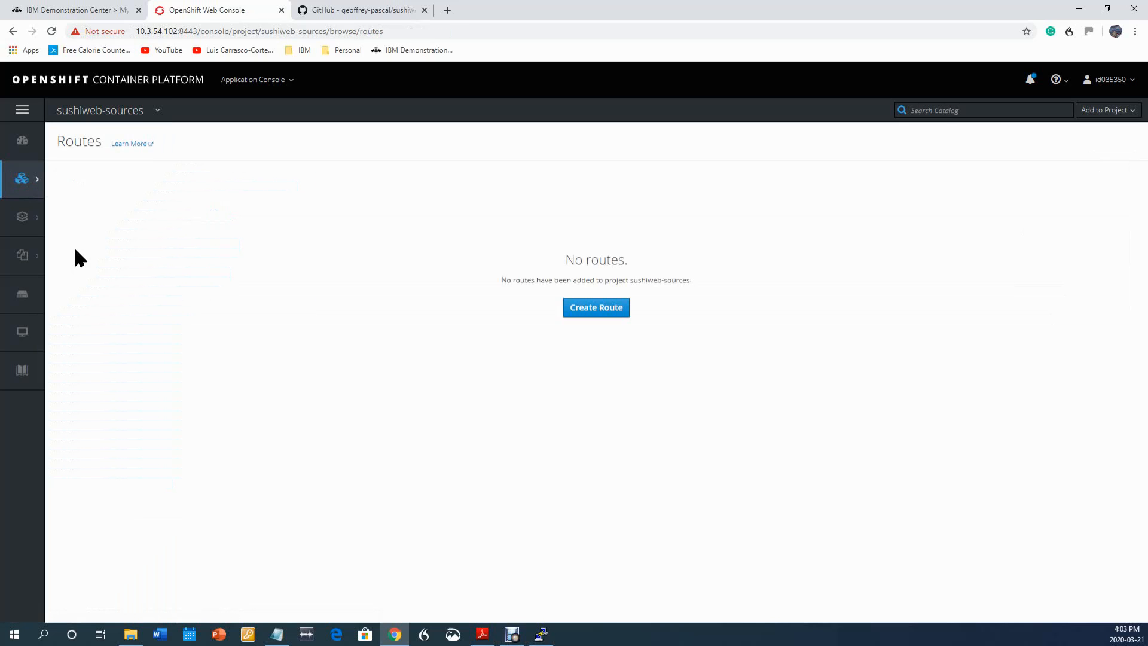
left_click(595, 311)
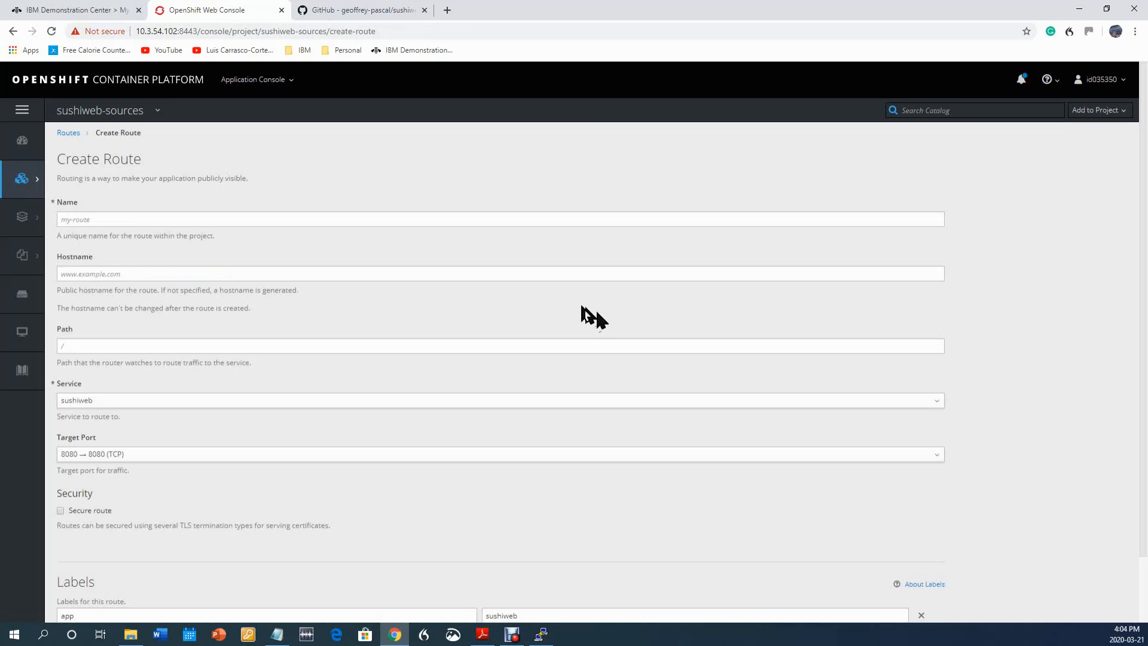
left_click(303, 217)
type("sushiweb-sources")
left_click(211, 273)
type("sush")
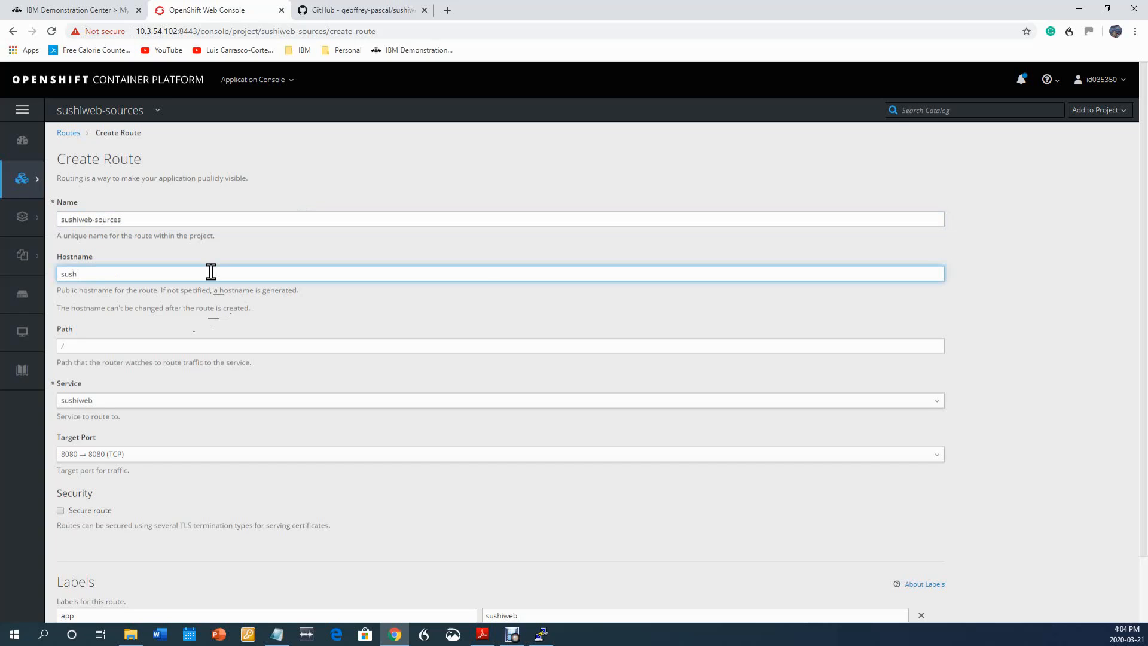
type("iweb-sources")
type(".10.3.54")
type(".102.")
type("niu")
type(".io")
scroll(210, 303, "down", 2)
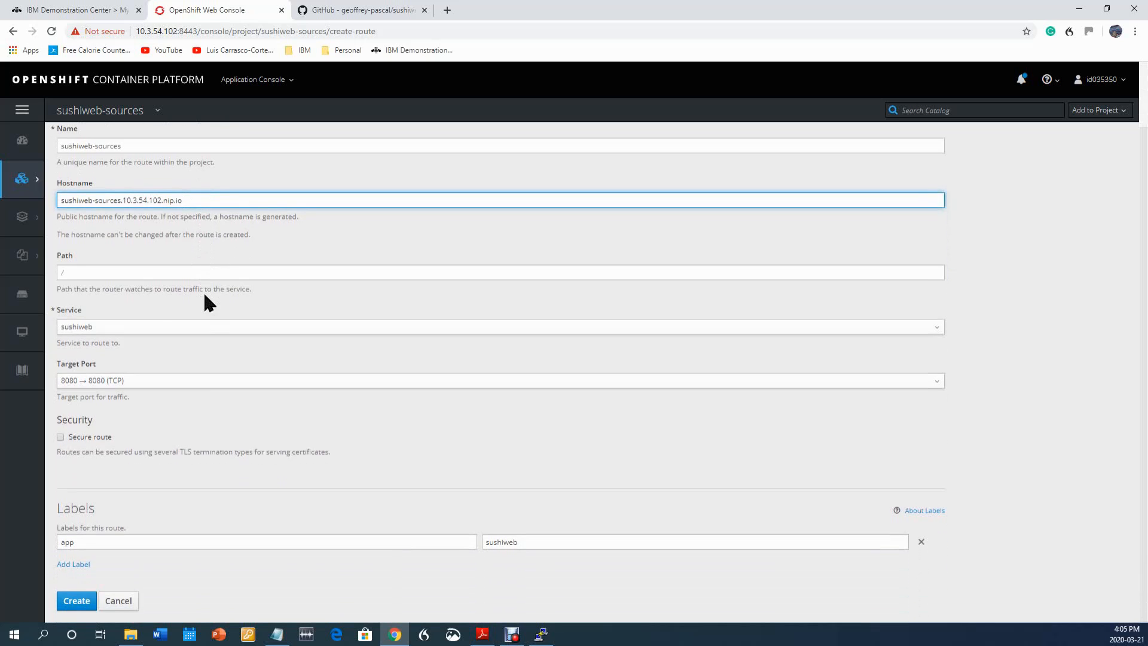
left_click(77, 601)
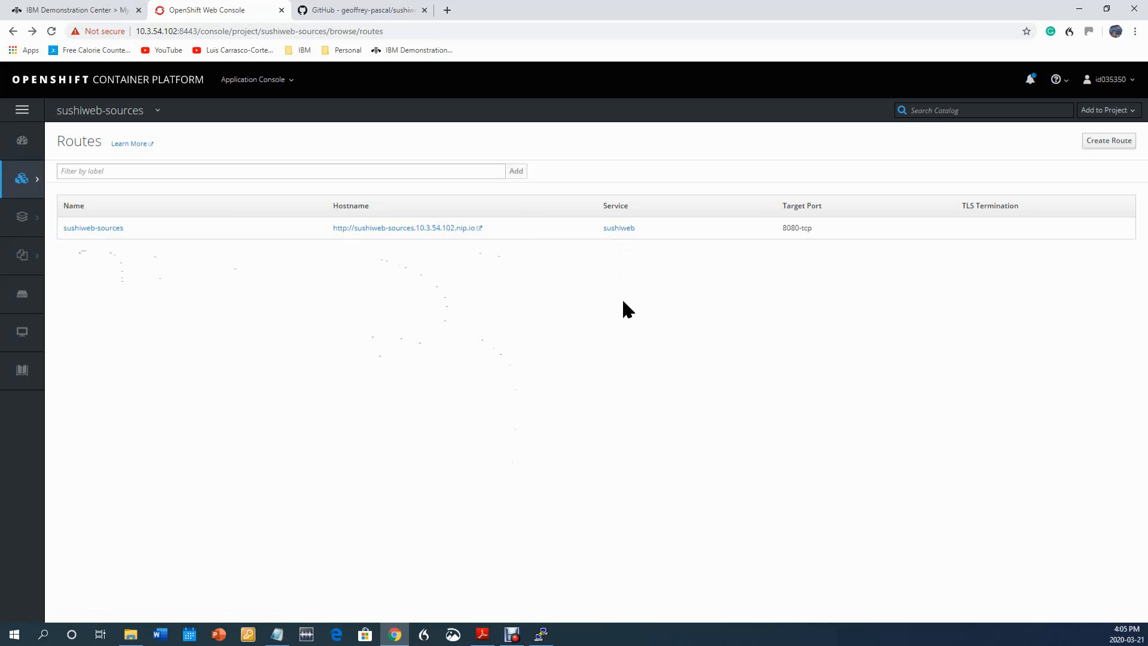
View the live Sushi Hanii site at the route's hostname, then go back to the project overview.
left_click(388, 228)
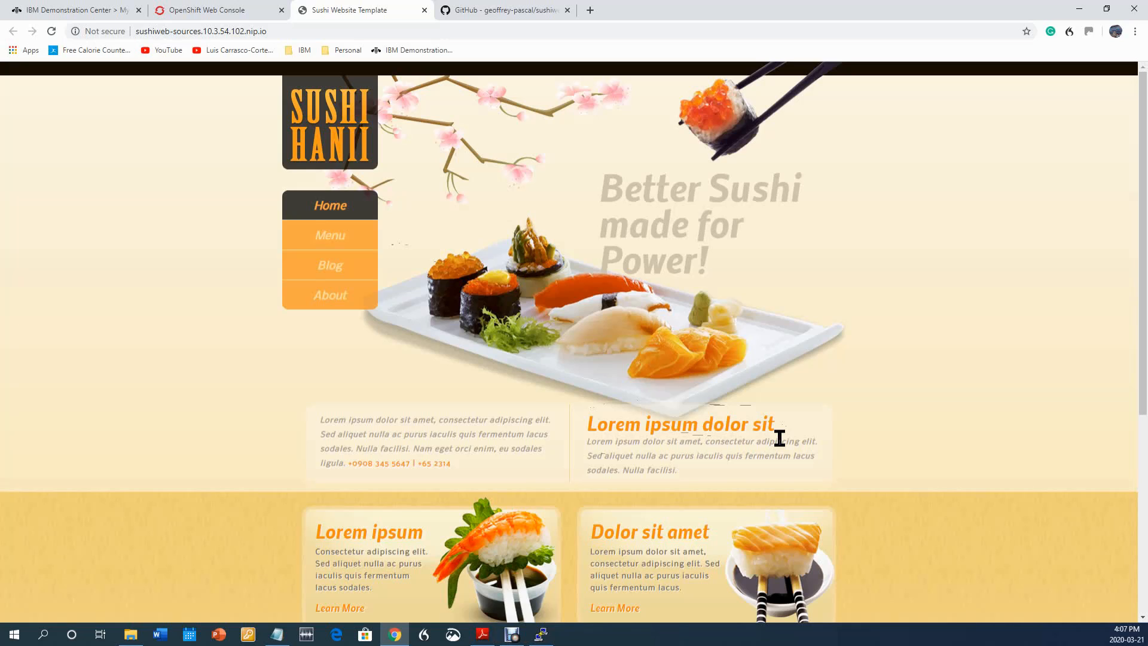
left_click(202, 11)
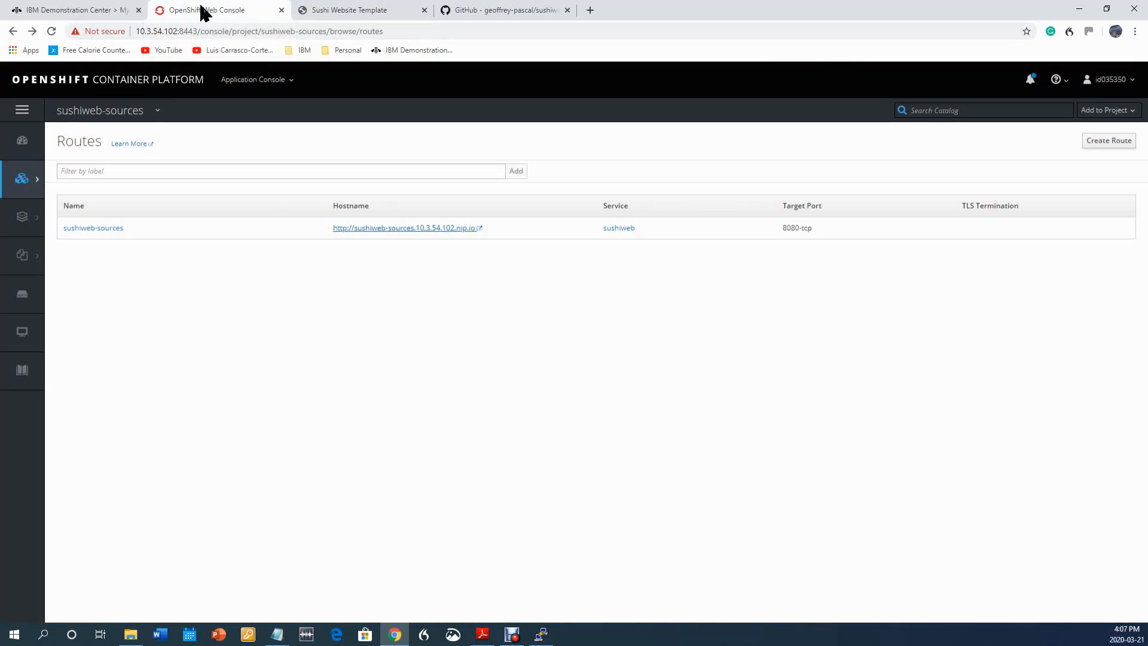
left_click(22, 143)
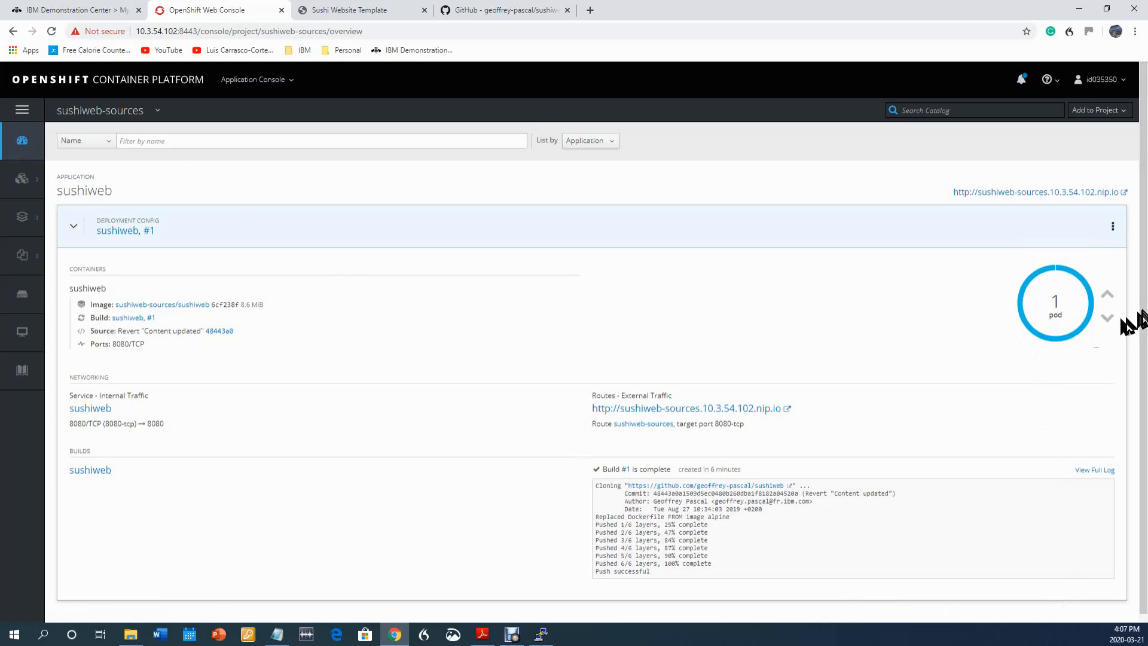
Raise the sushiweb deployment from 1 to 3 pods with the scale-up arrow.
left_click(1107, 299)
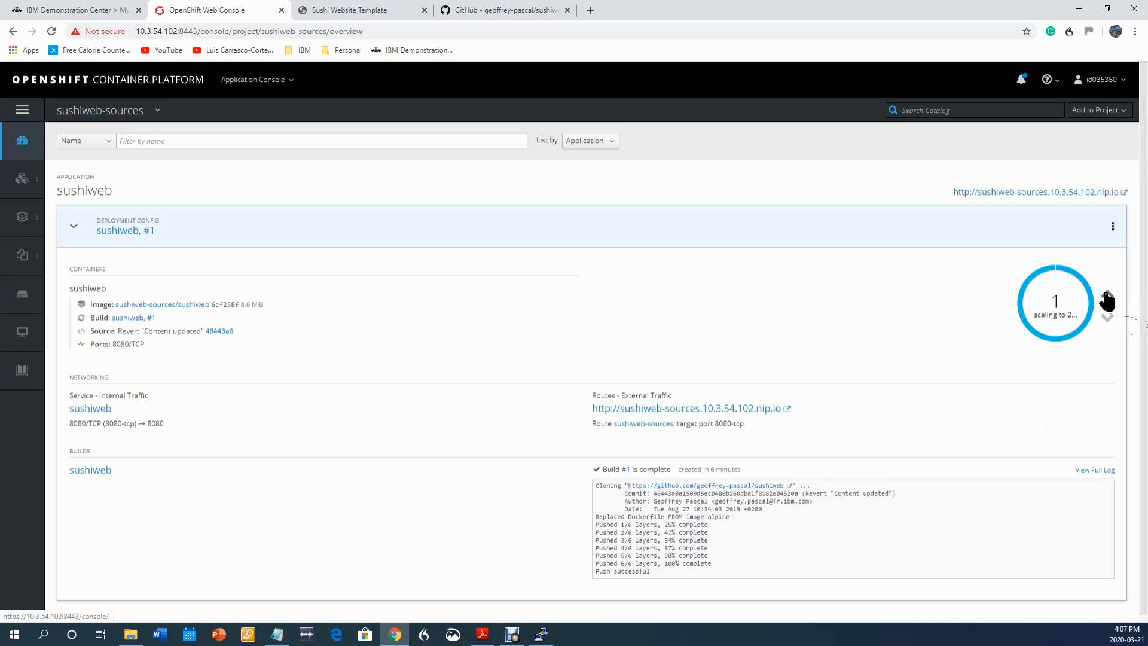
left_click(1107, 298)
Inspect the sushiweb pods sushiweb-1-vpnvt, sushiweb-1-brrr8 and sushiweb-1-z4857 from the project's pod list.
left_click(22, 331)
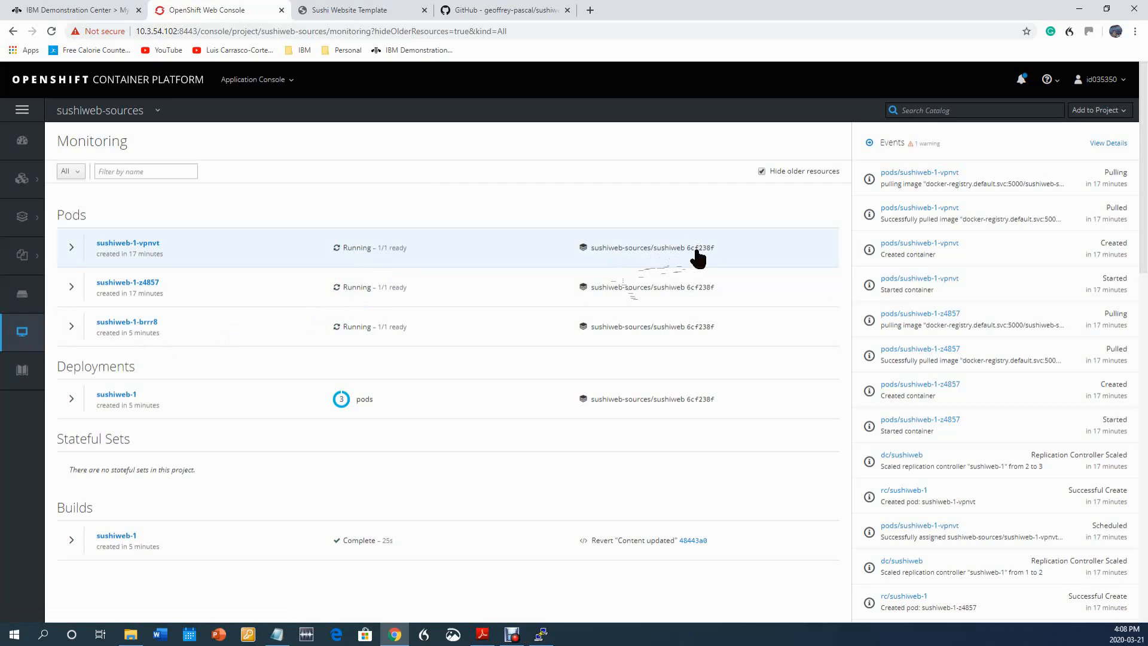
left_click(123, 244)
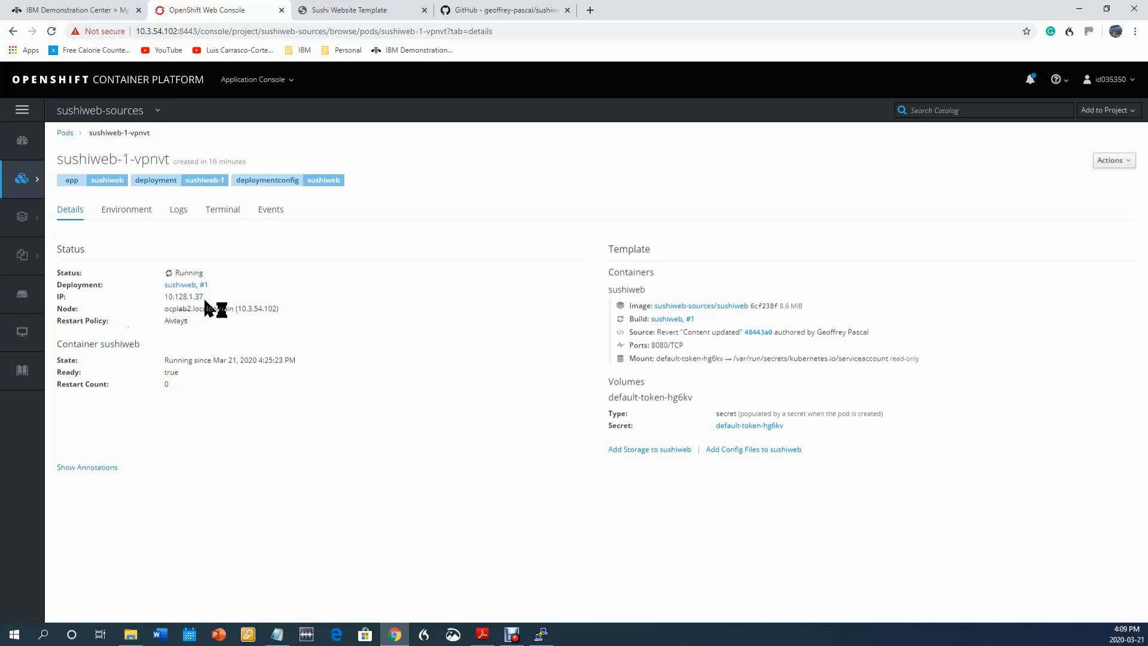
left_click(66, 133)
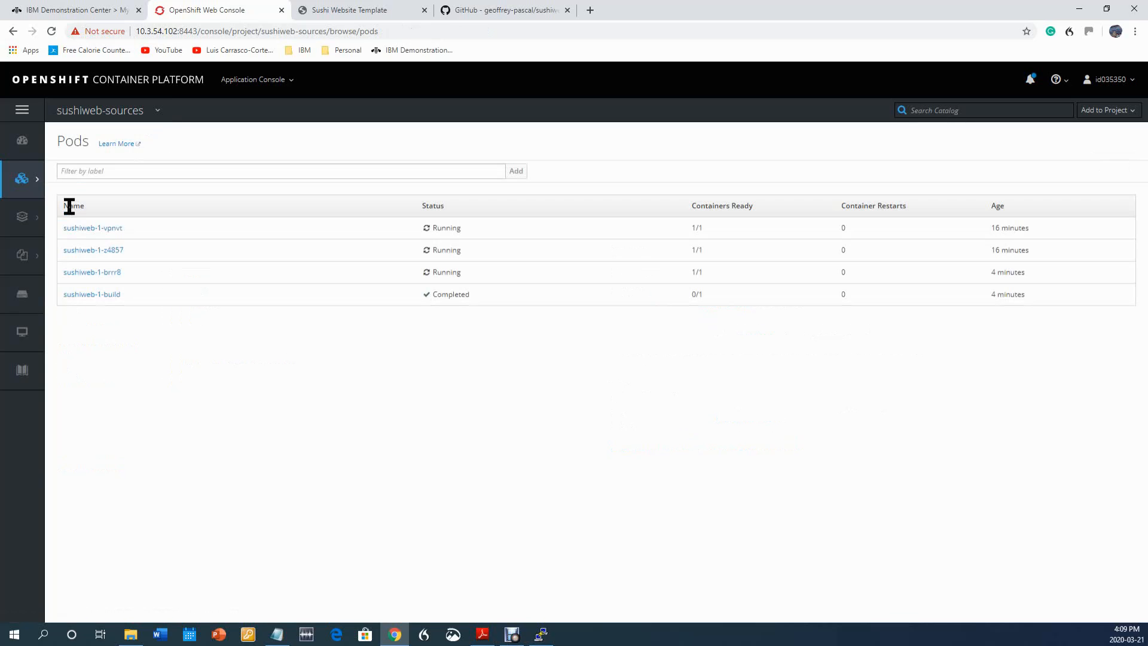
left_click(80, 273)
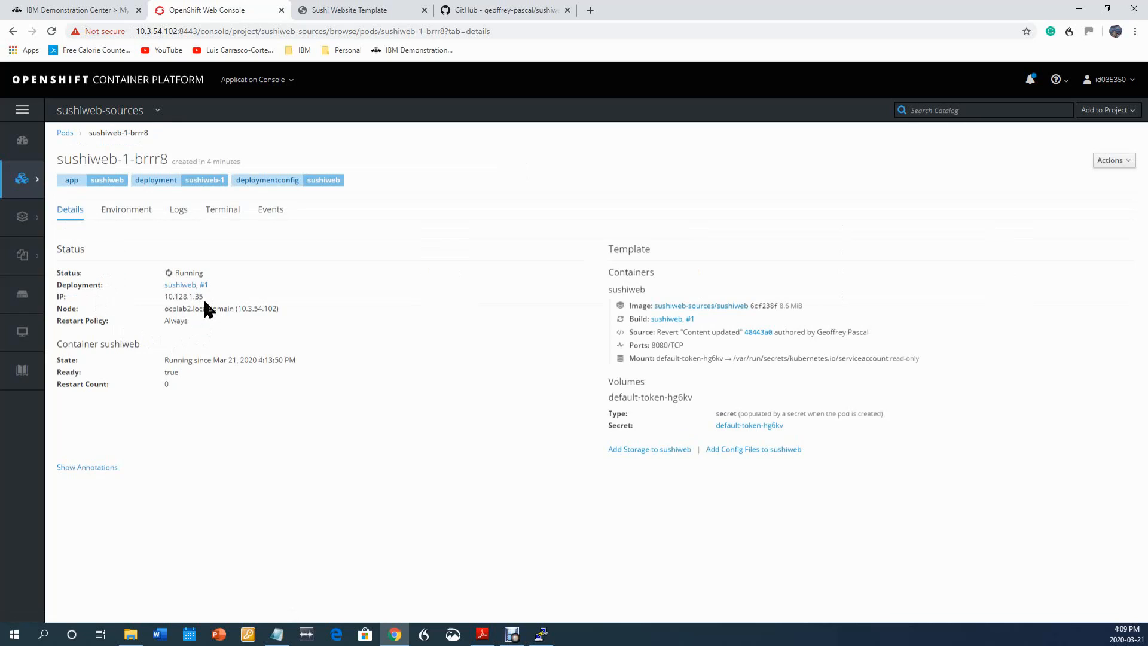
mouse_move(23, 185)
left_click(83, 207)
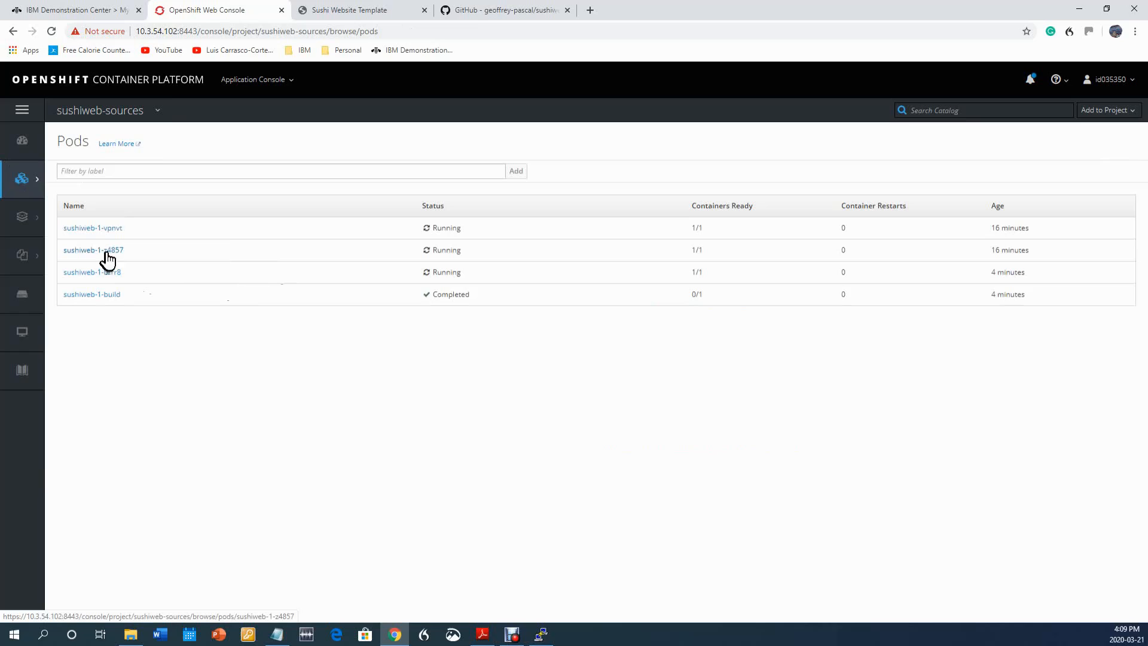
left_click(109, 252)
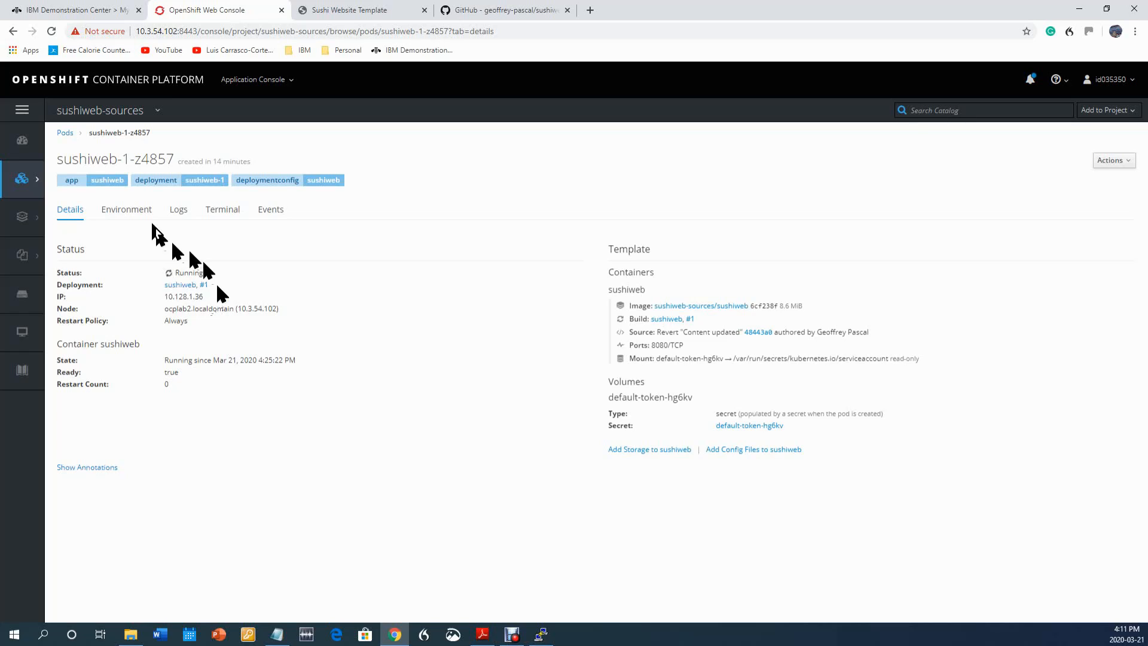
Open the sushiweb build configuration from the project overview for editing.
left_click(35, 139)
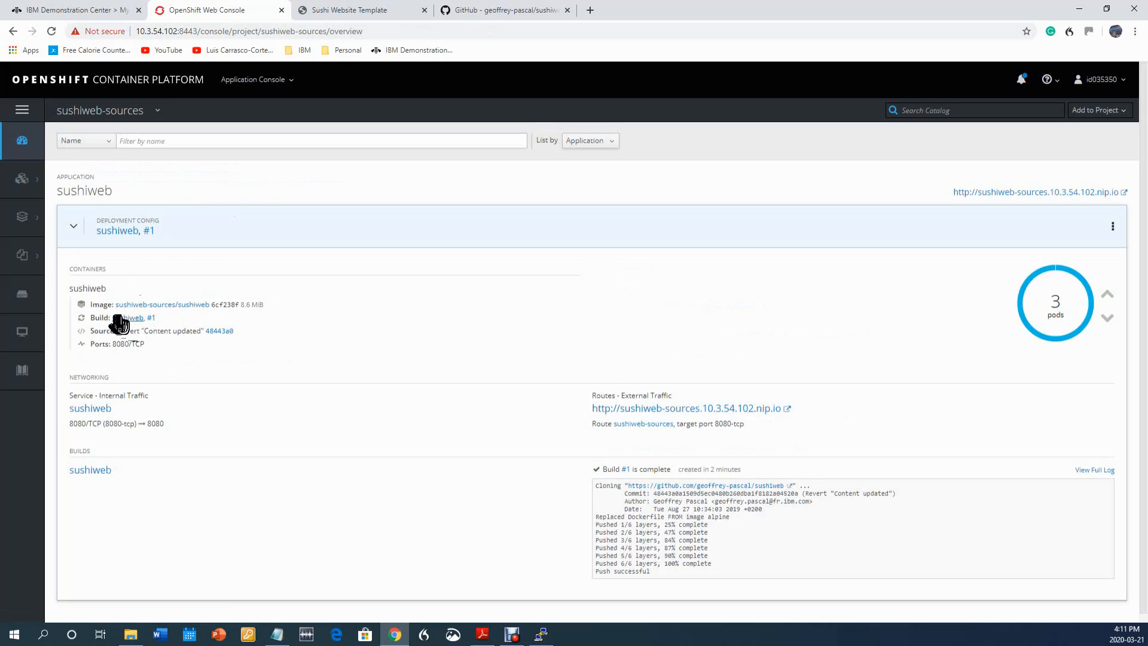
left_click(126, 318)
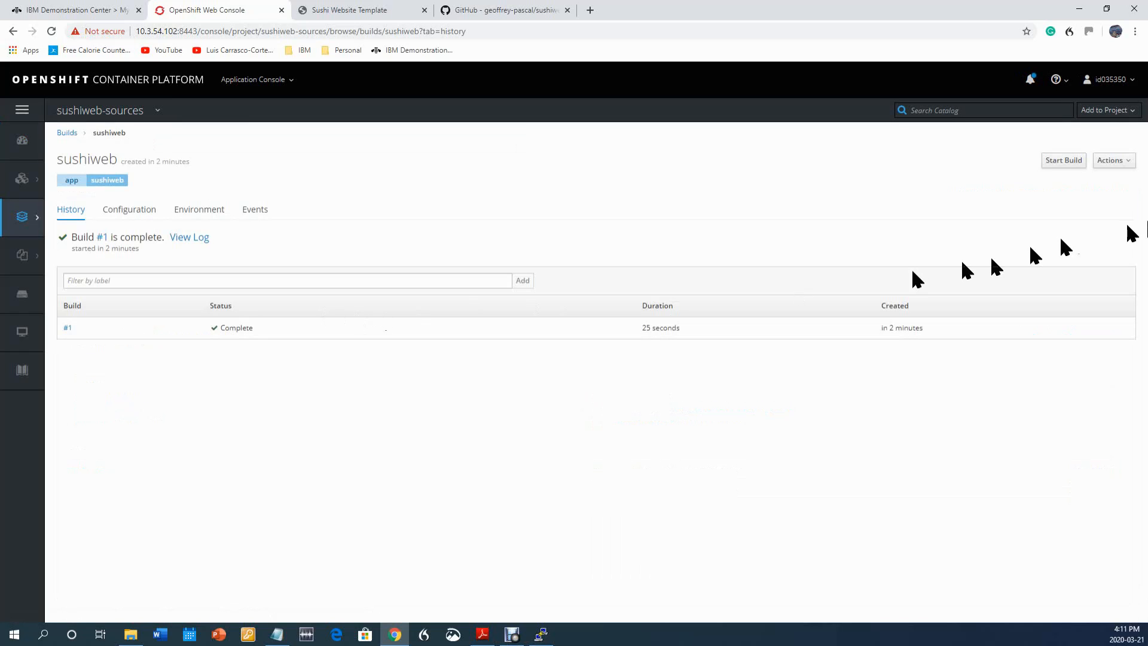
left_click(1113, 162)
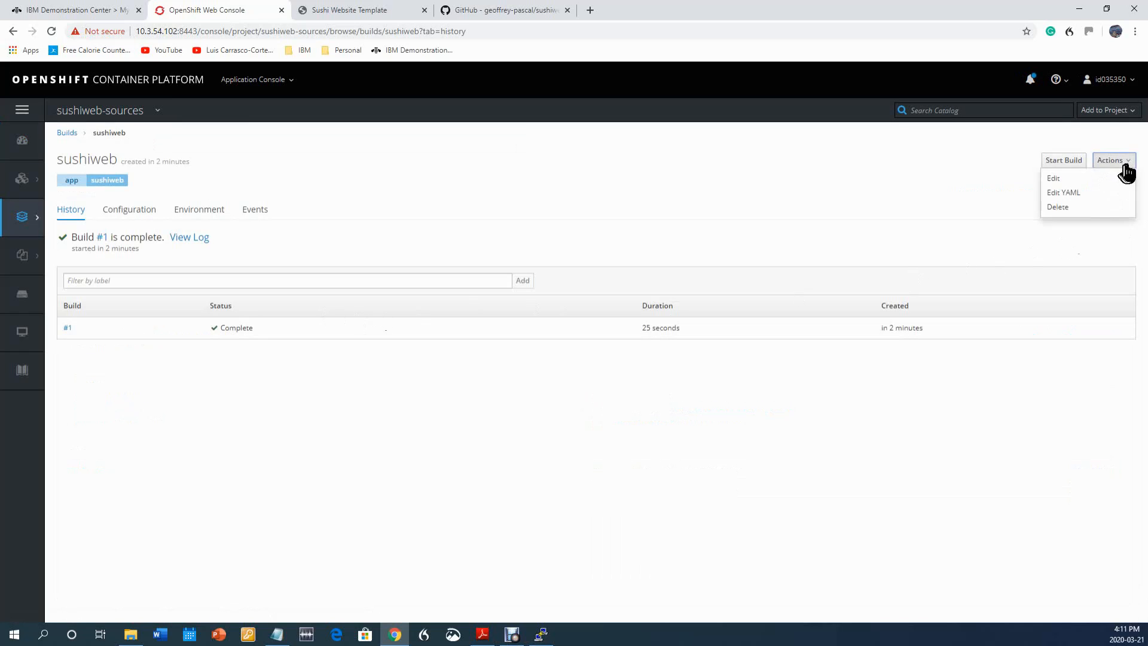
left_click(1055, 178)
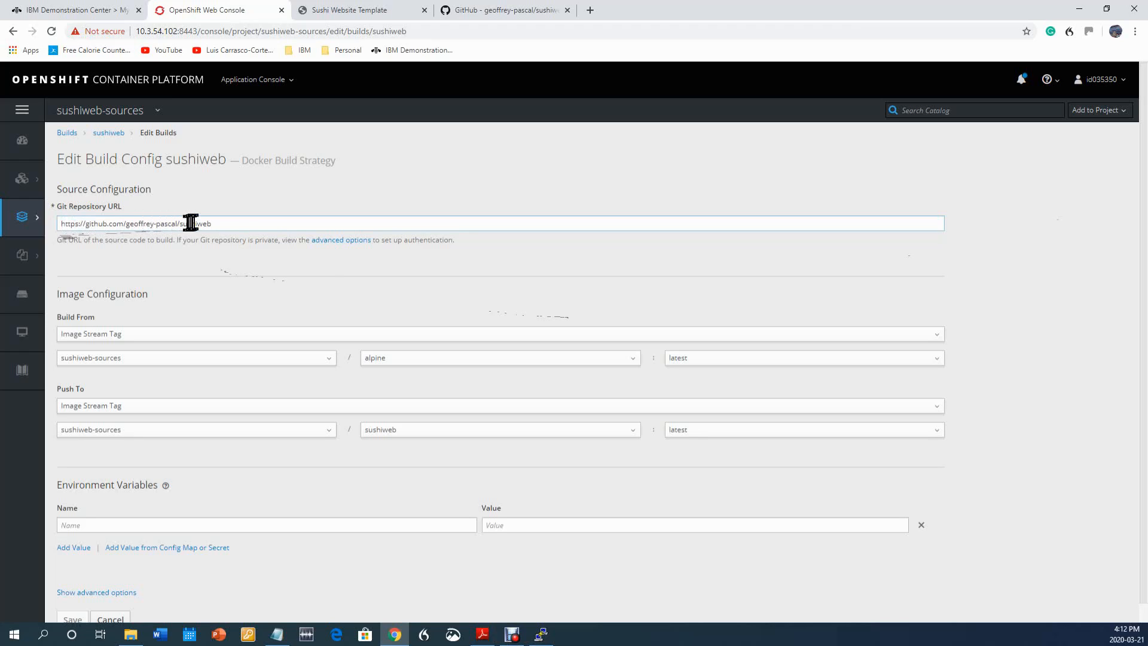
Set the advanced Git Reference to v1.0 and save the build configuration.
left_click(342, 240)
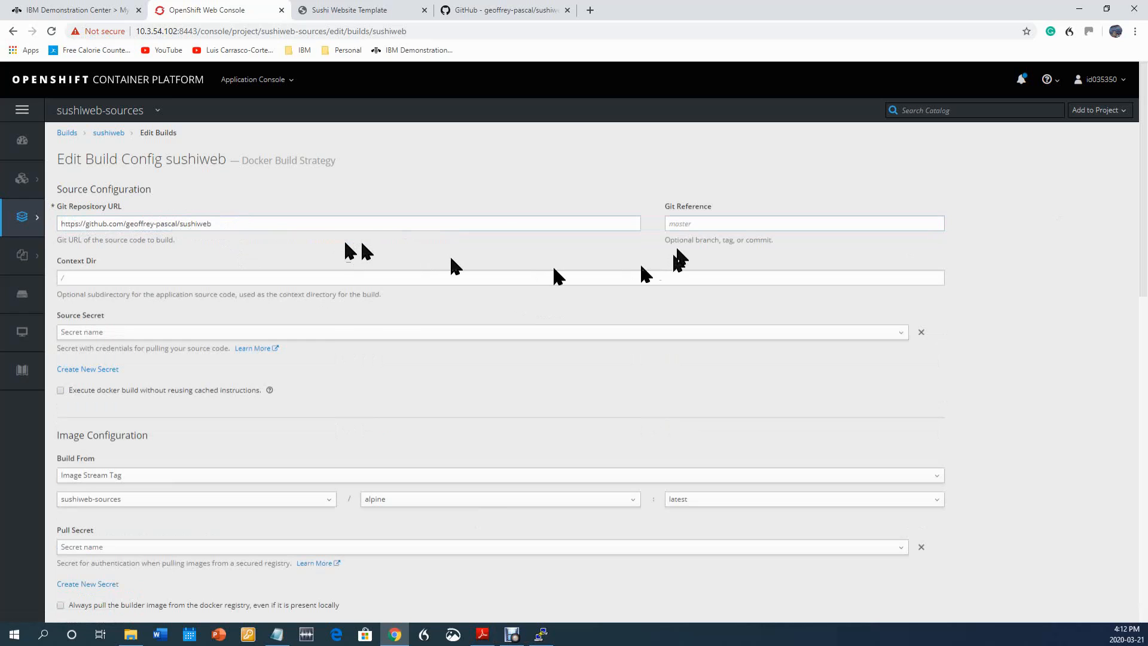
left_click(717, 222)
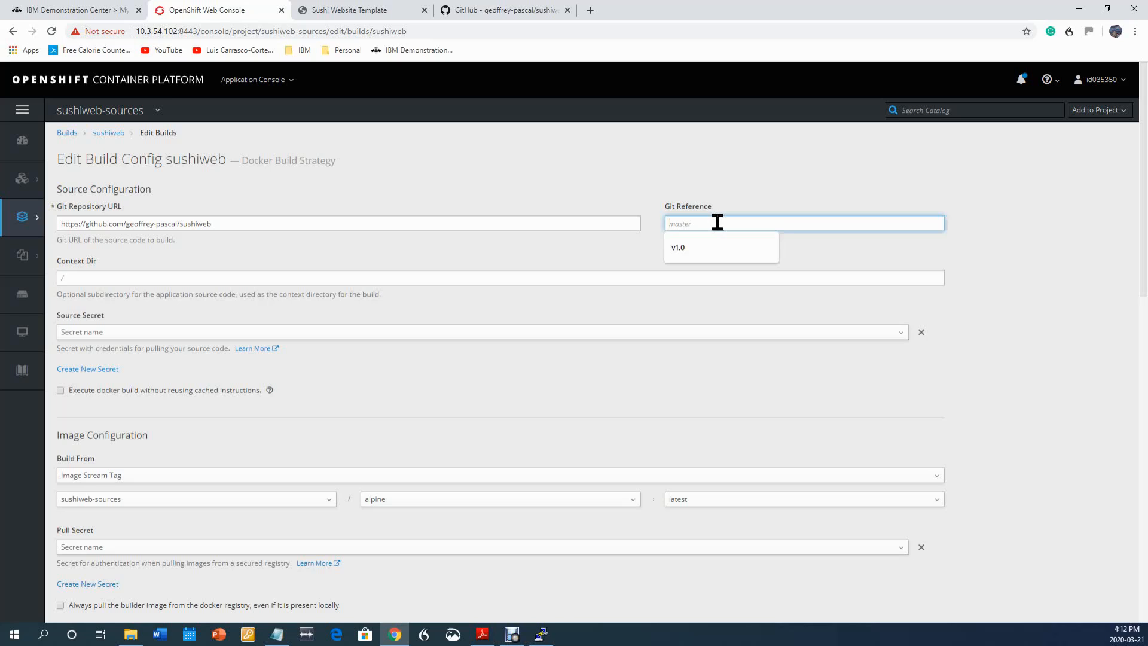
type("v1.0")
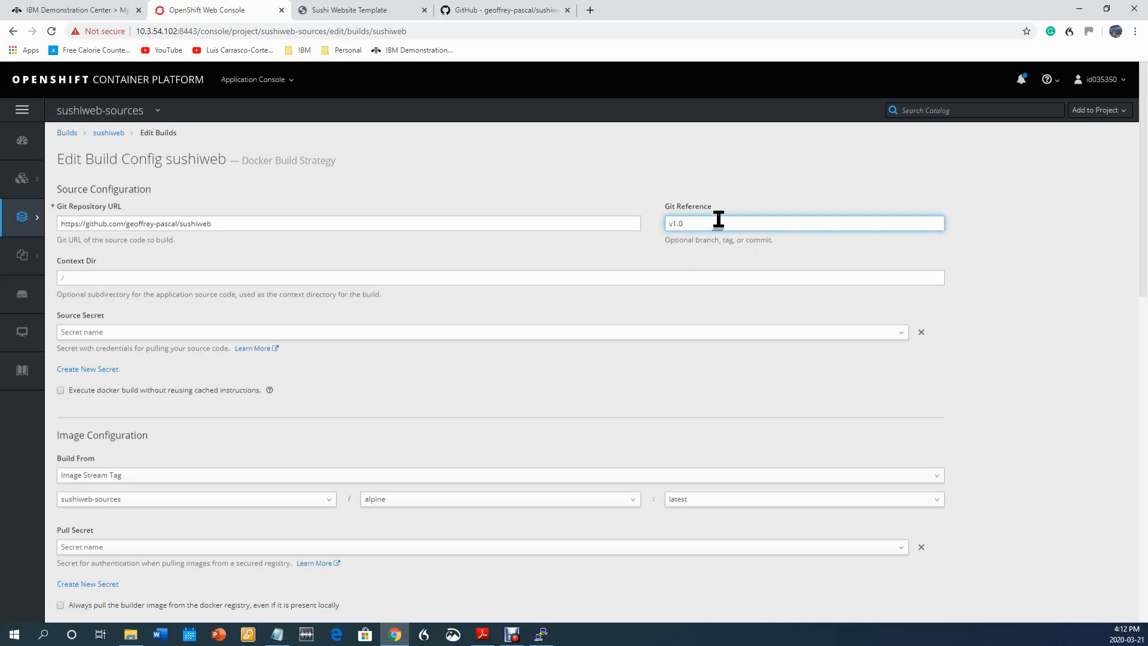
scroll(281, 397, "down", 15)
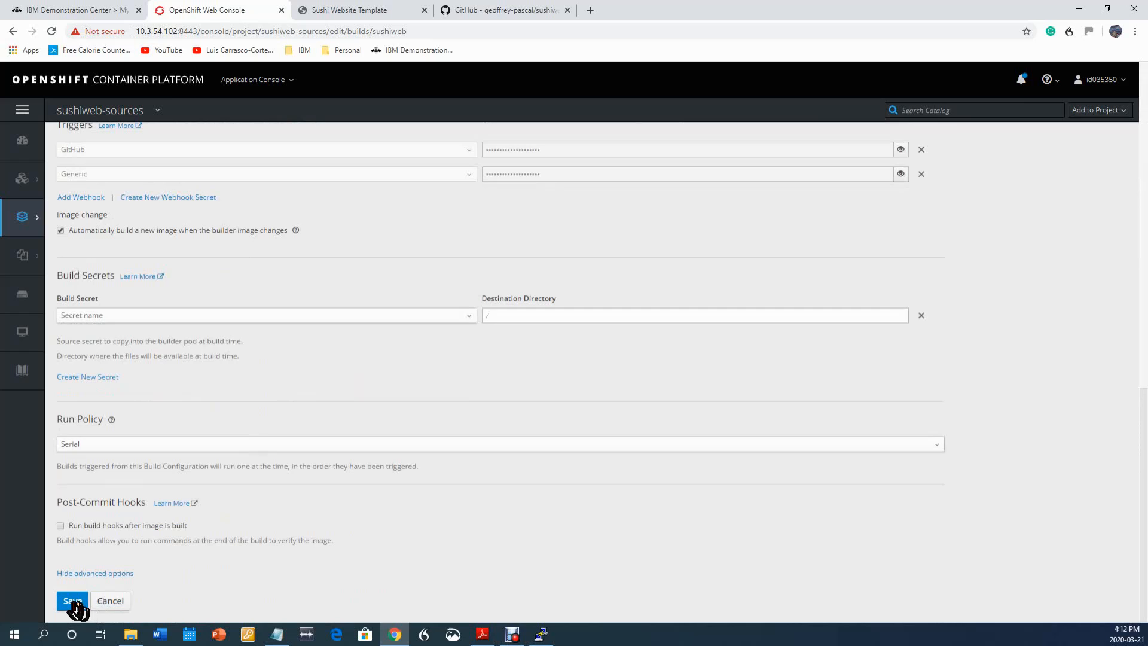
left_click(73, 601)
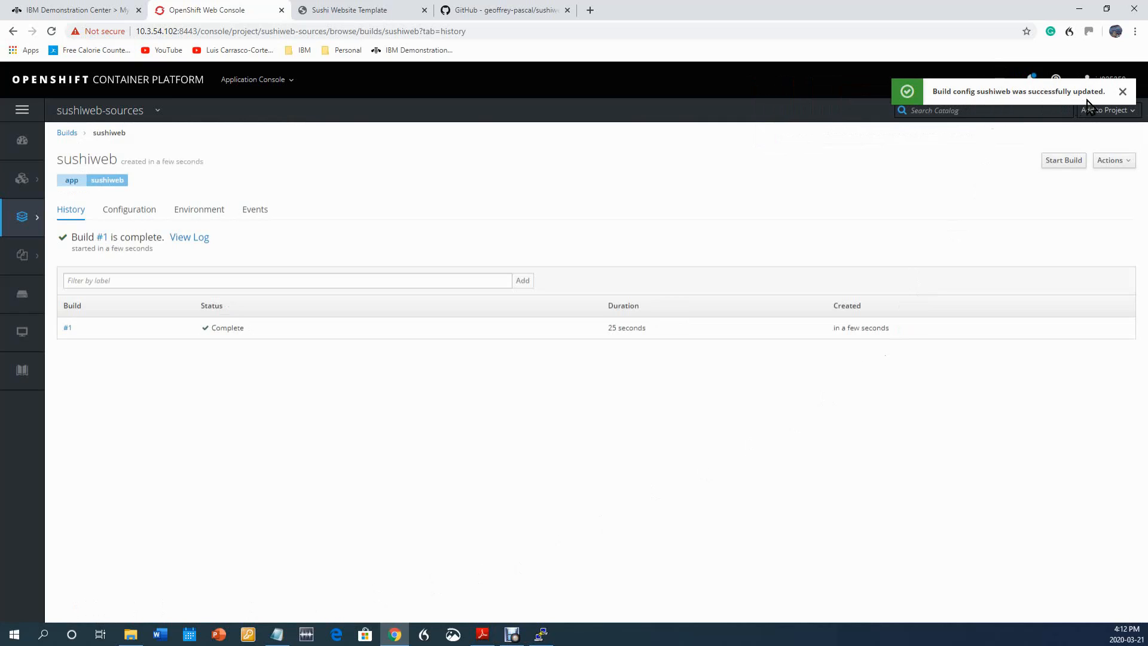
Start sushiweb build #2 from the v1.0 source and return to the overview once deployed.
left_click(1064, 168)
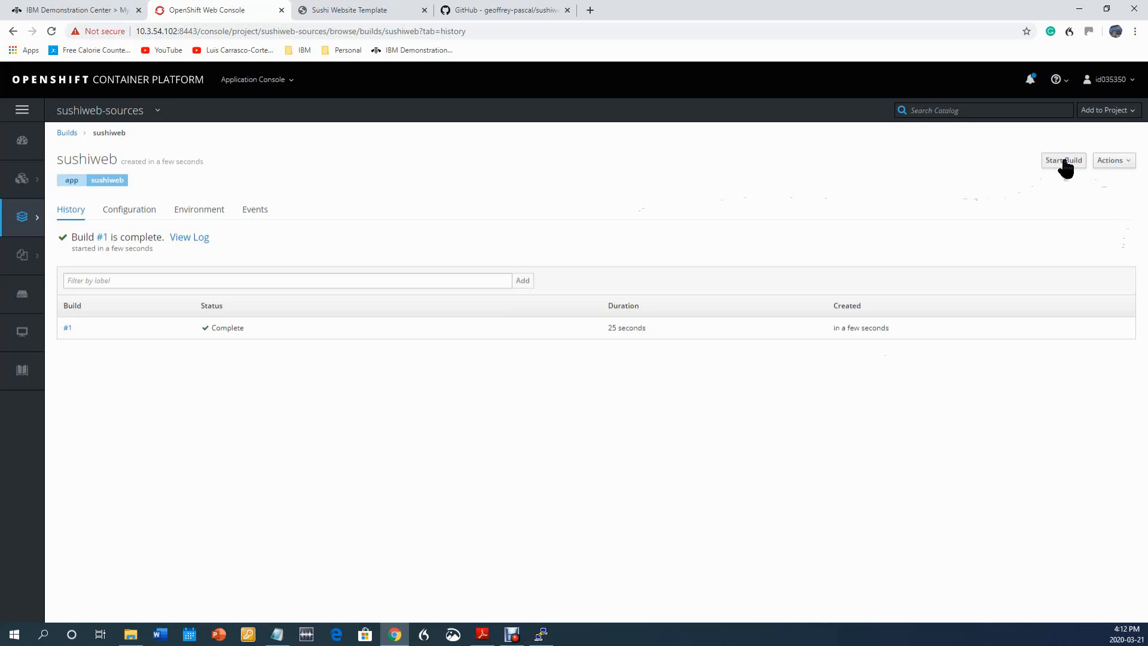
left_click(1064, 163)
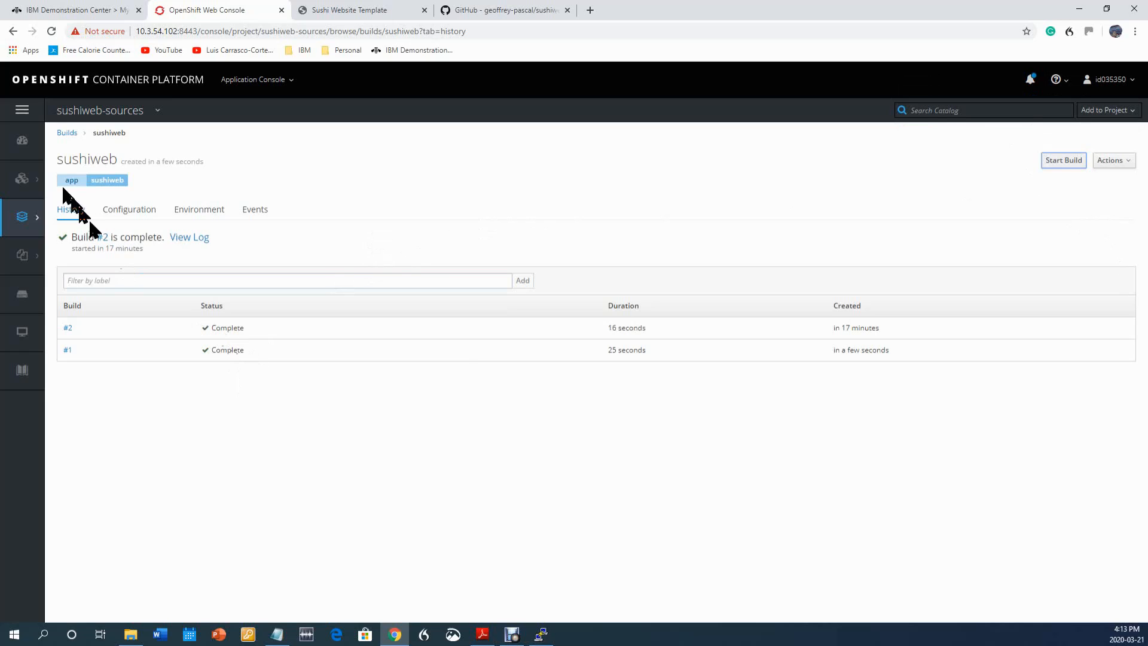
left_click(24, 148)
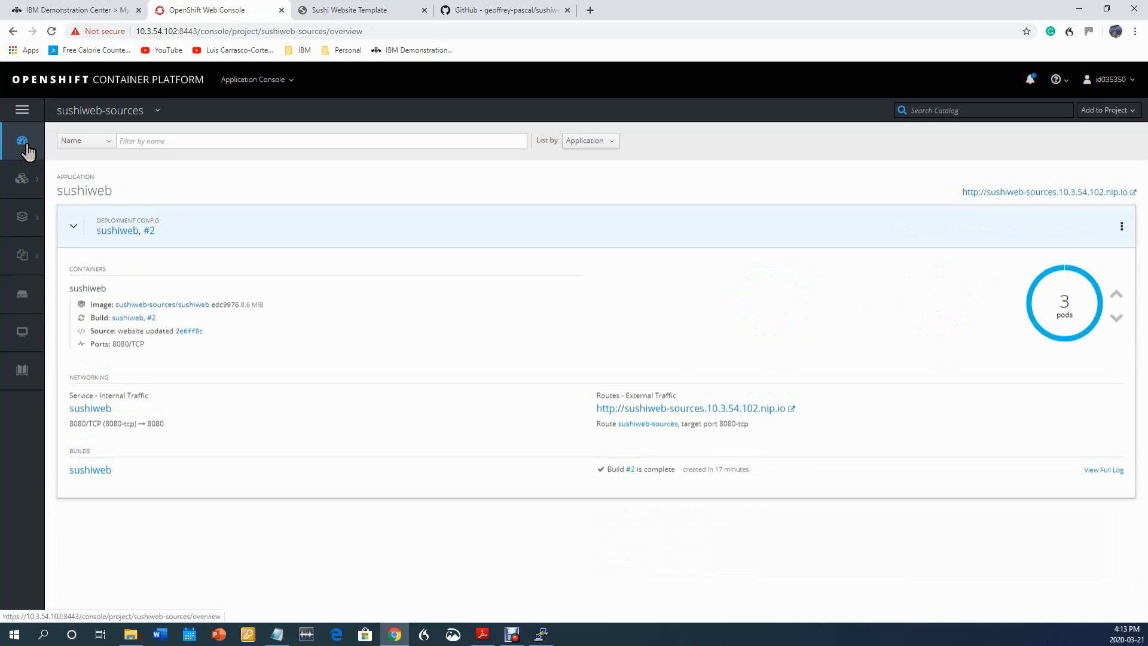
Scale sushiweb down to 2 pods, then reload the Sushi website to show the InnoBoost update.
left_click(1107, 317)
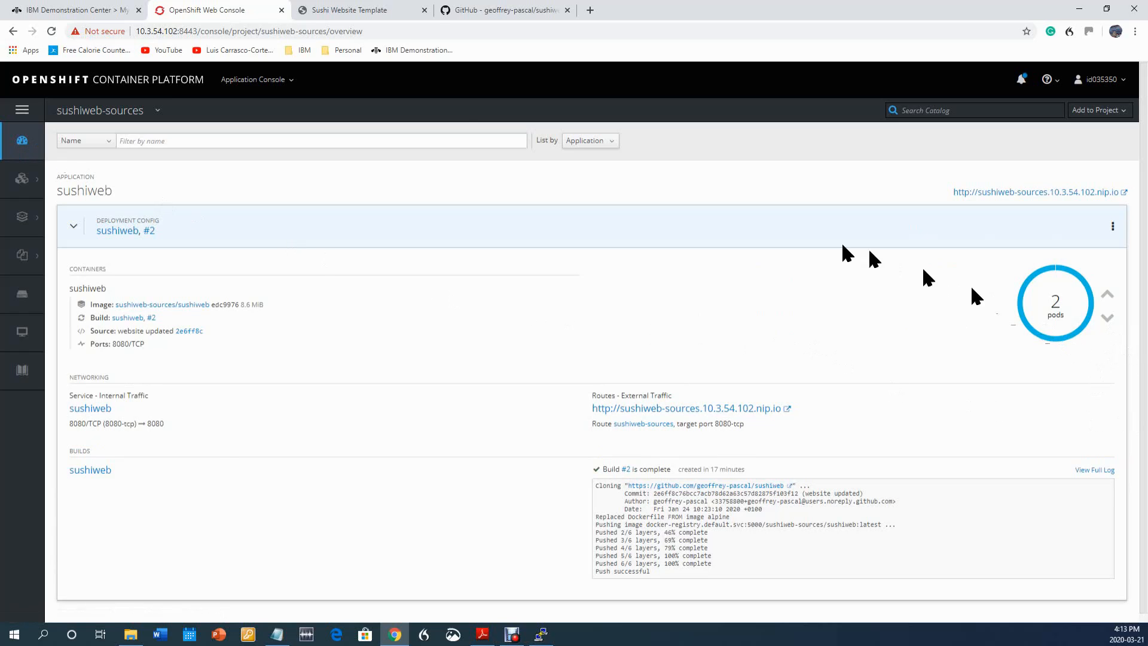
left_click(363, 14)
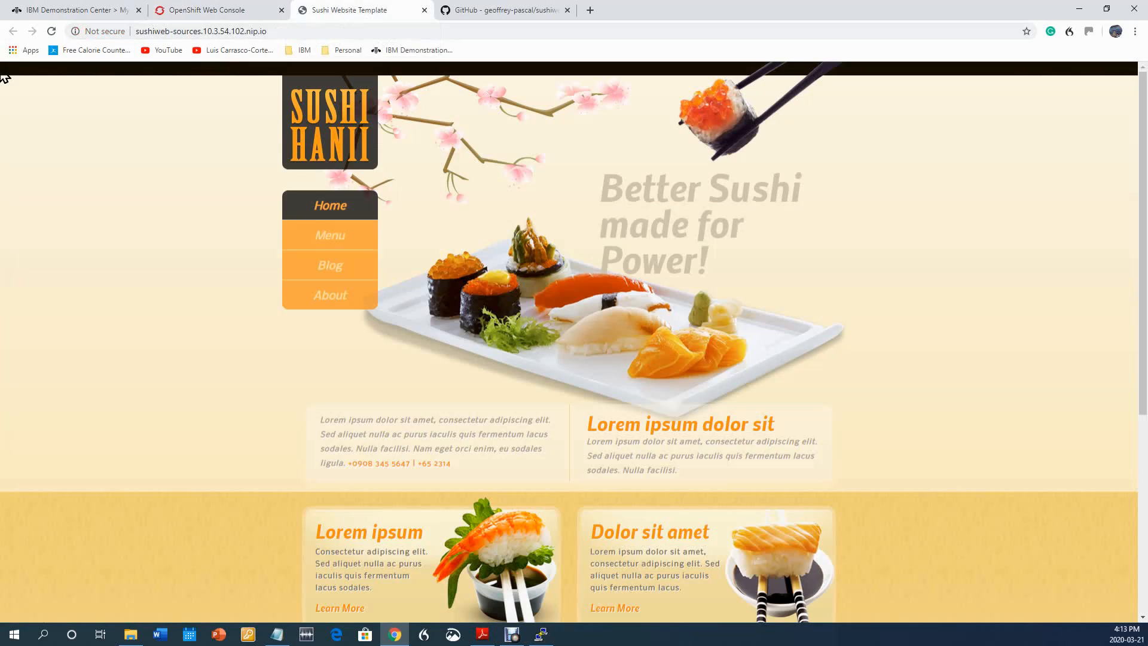
left_click(52, 31)
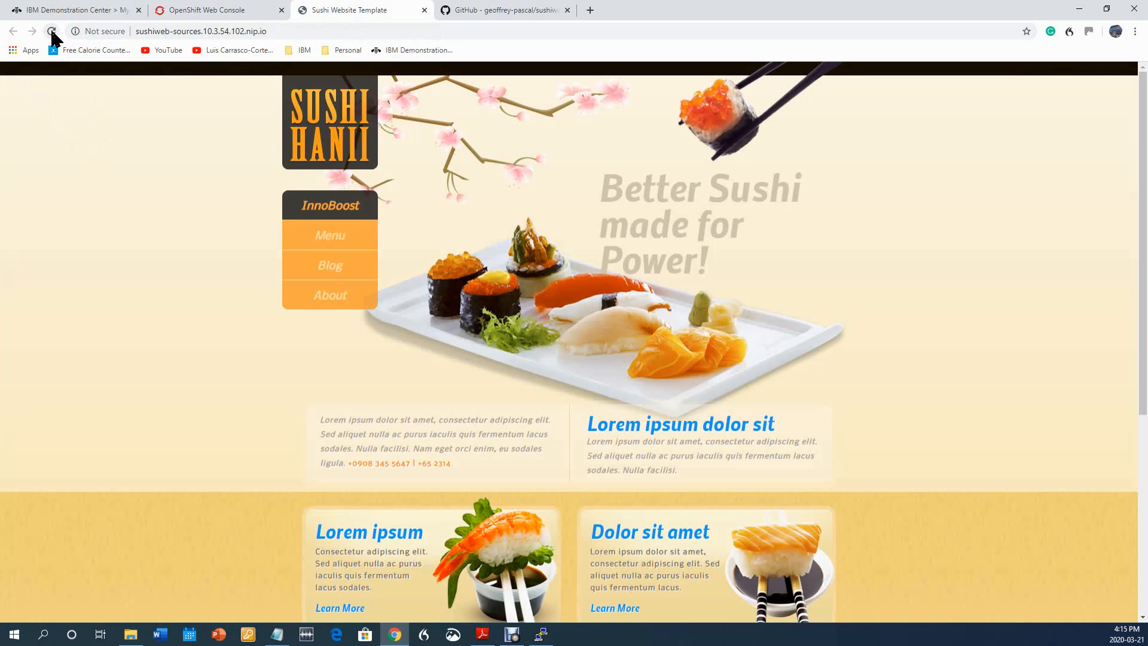